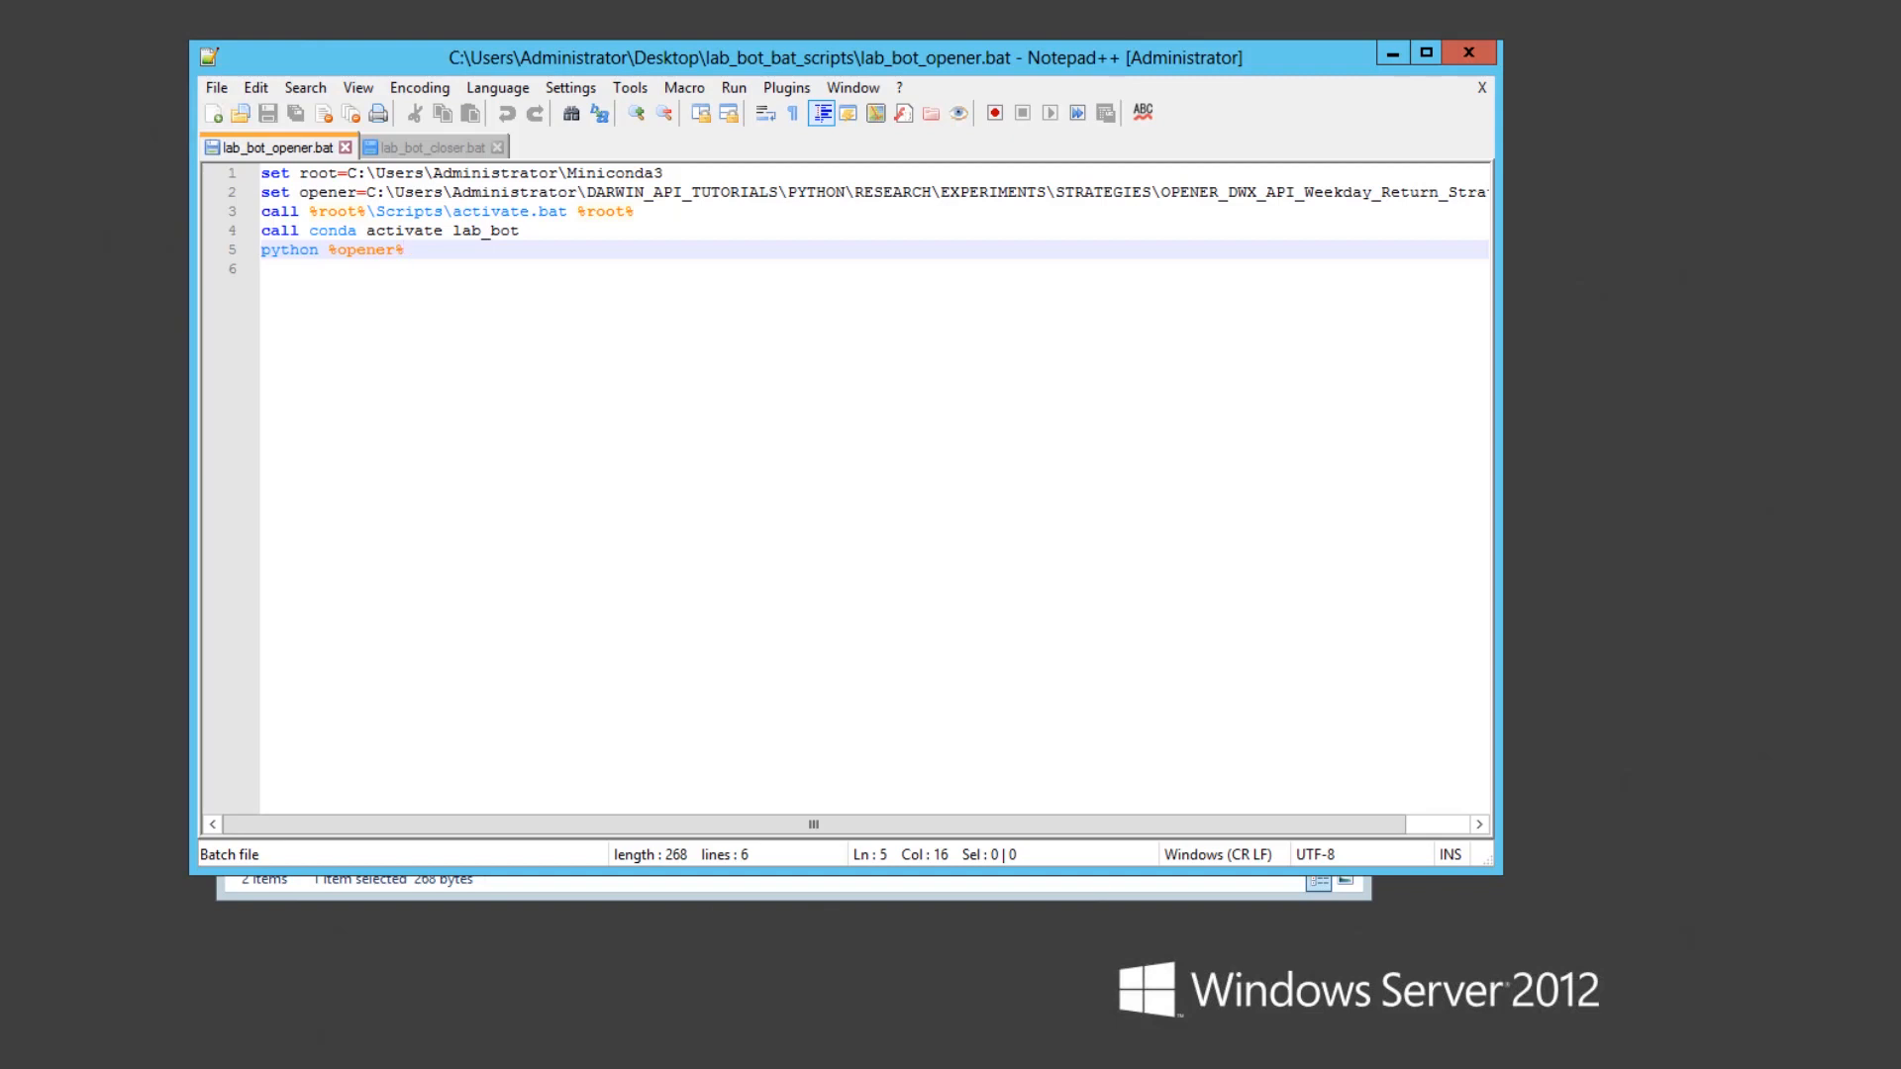
- Close the lab_bot_opener.bat editor and check the full path of the lab_bot_bat_scripts folder
{"action": "key", "text": "alt+F4"}
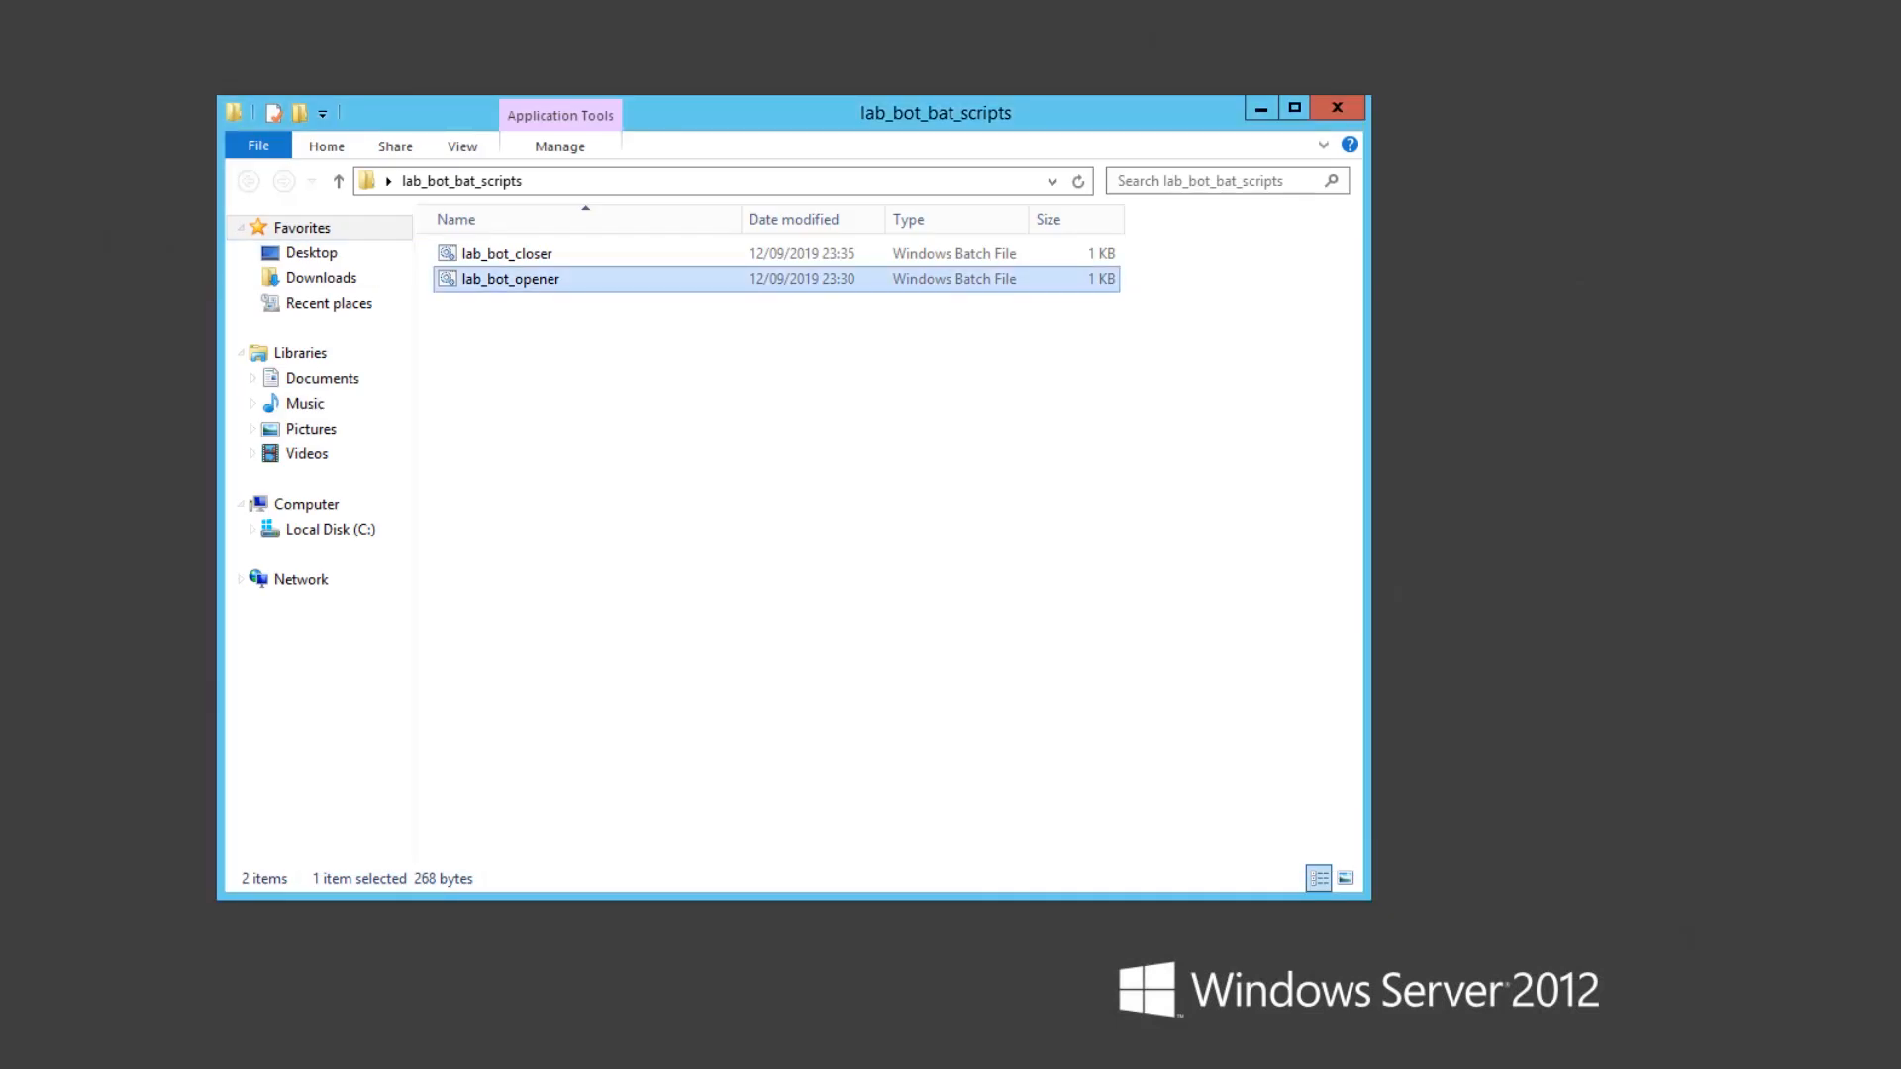
{"action": "left_click", "coordinate": [693, 183]}
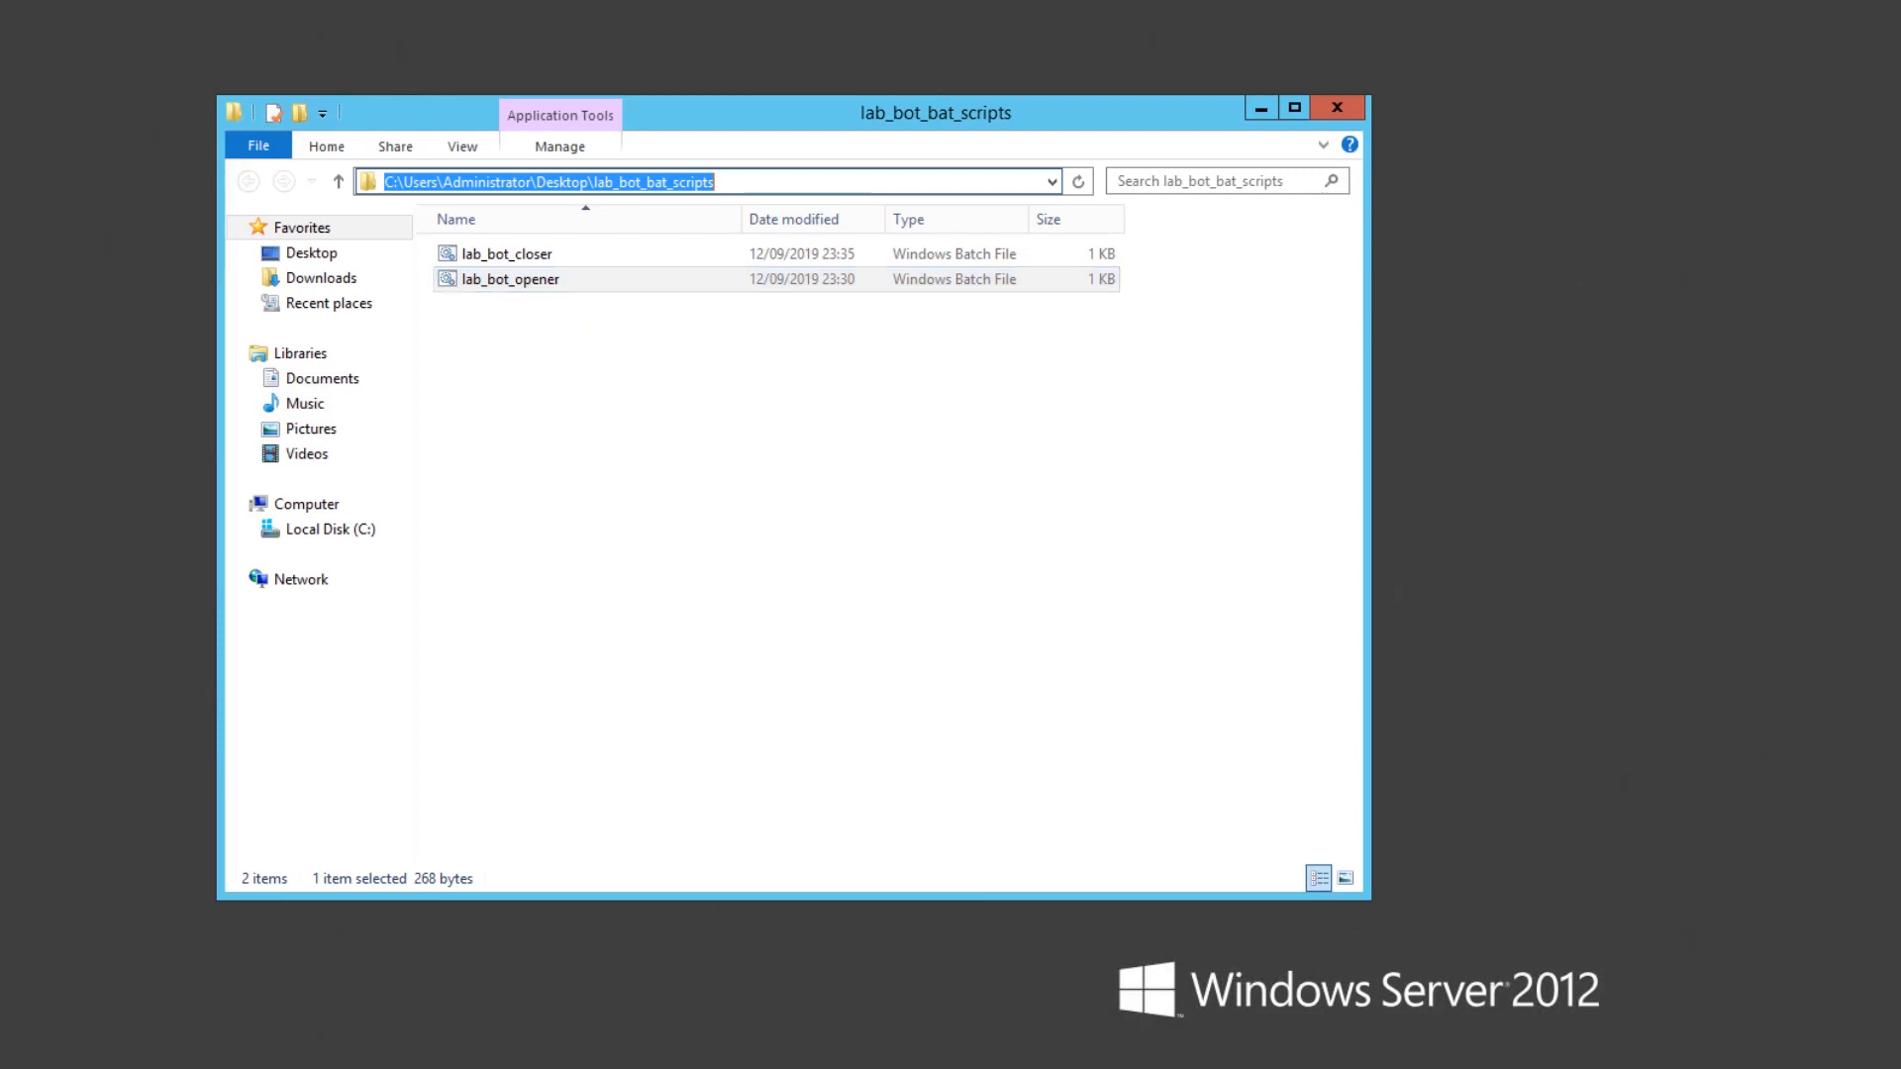
{"action": "left_click", "coordinate": [760, 475]}
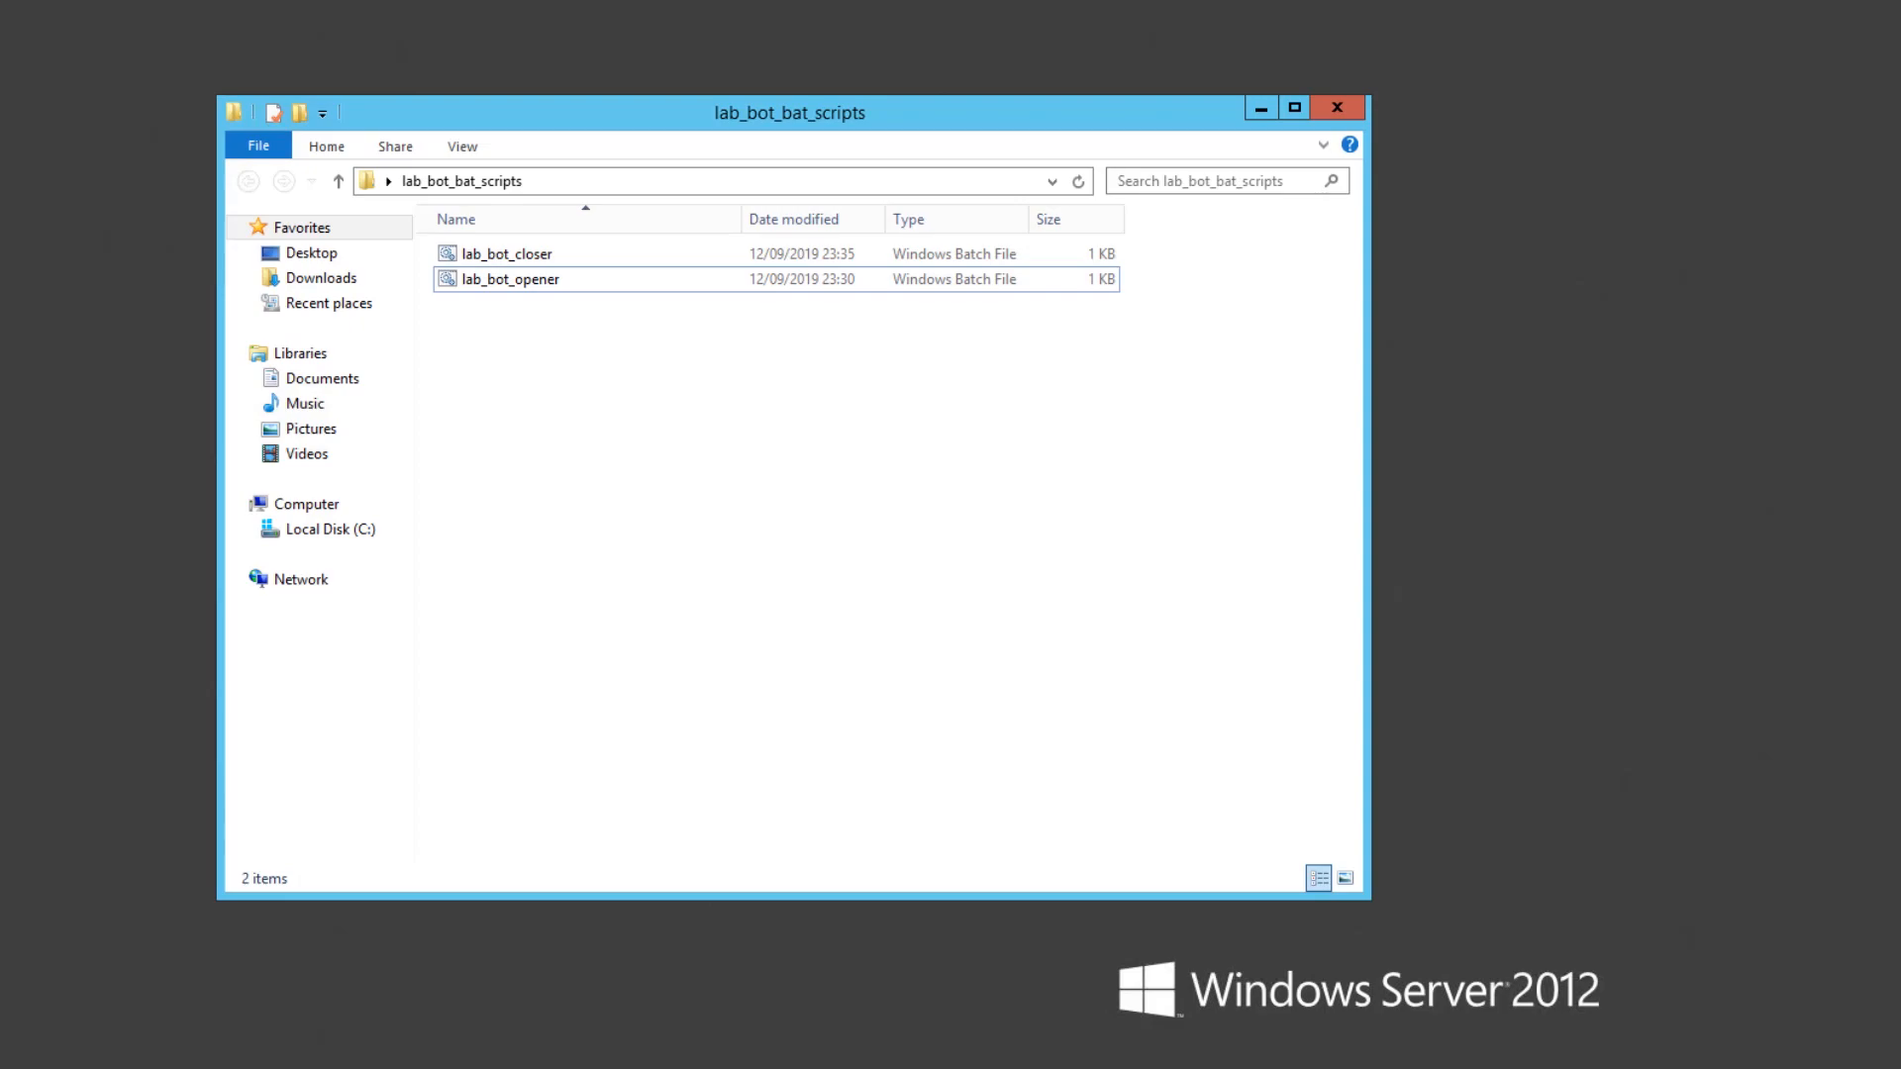
- Search for "task" among the installed apps and launch Task Scheduler
{"action": "key", "text": "super"}
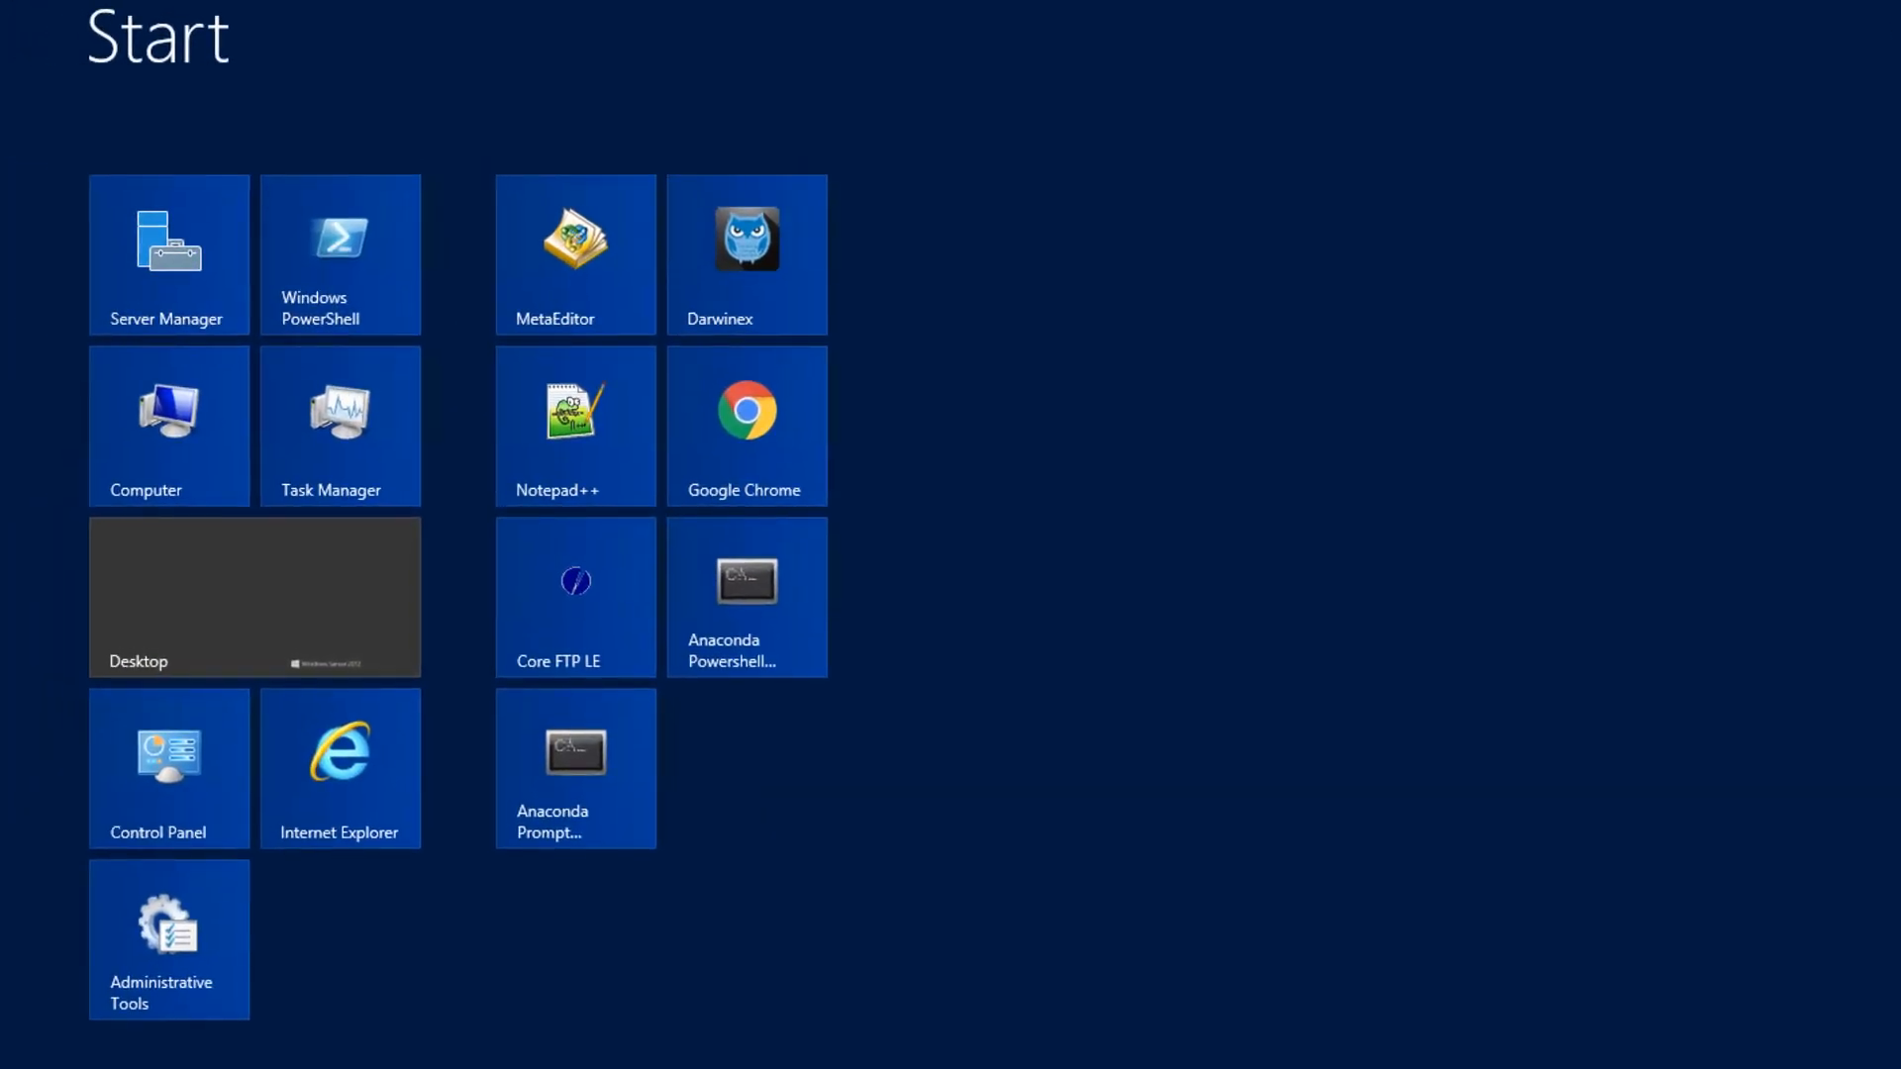
{"action": "type", "text": "task"}
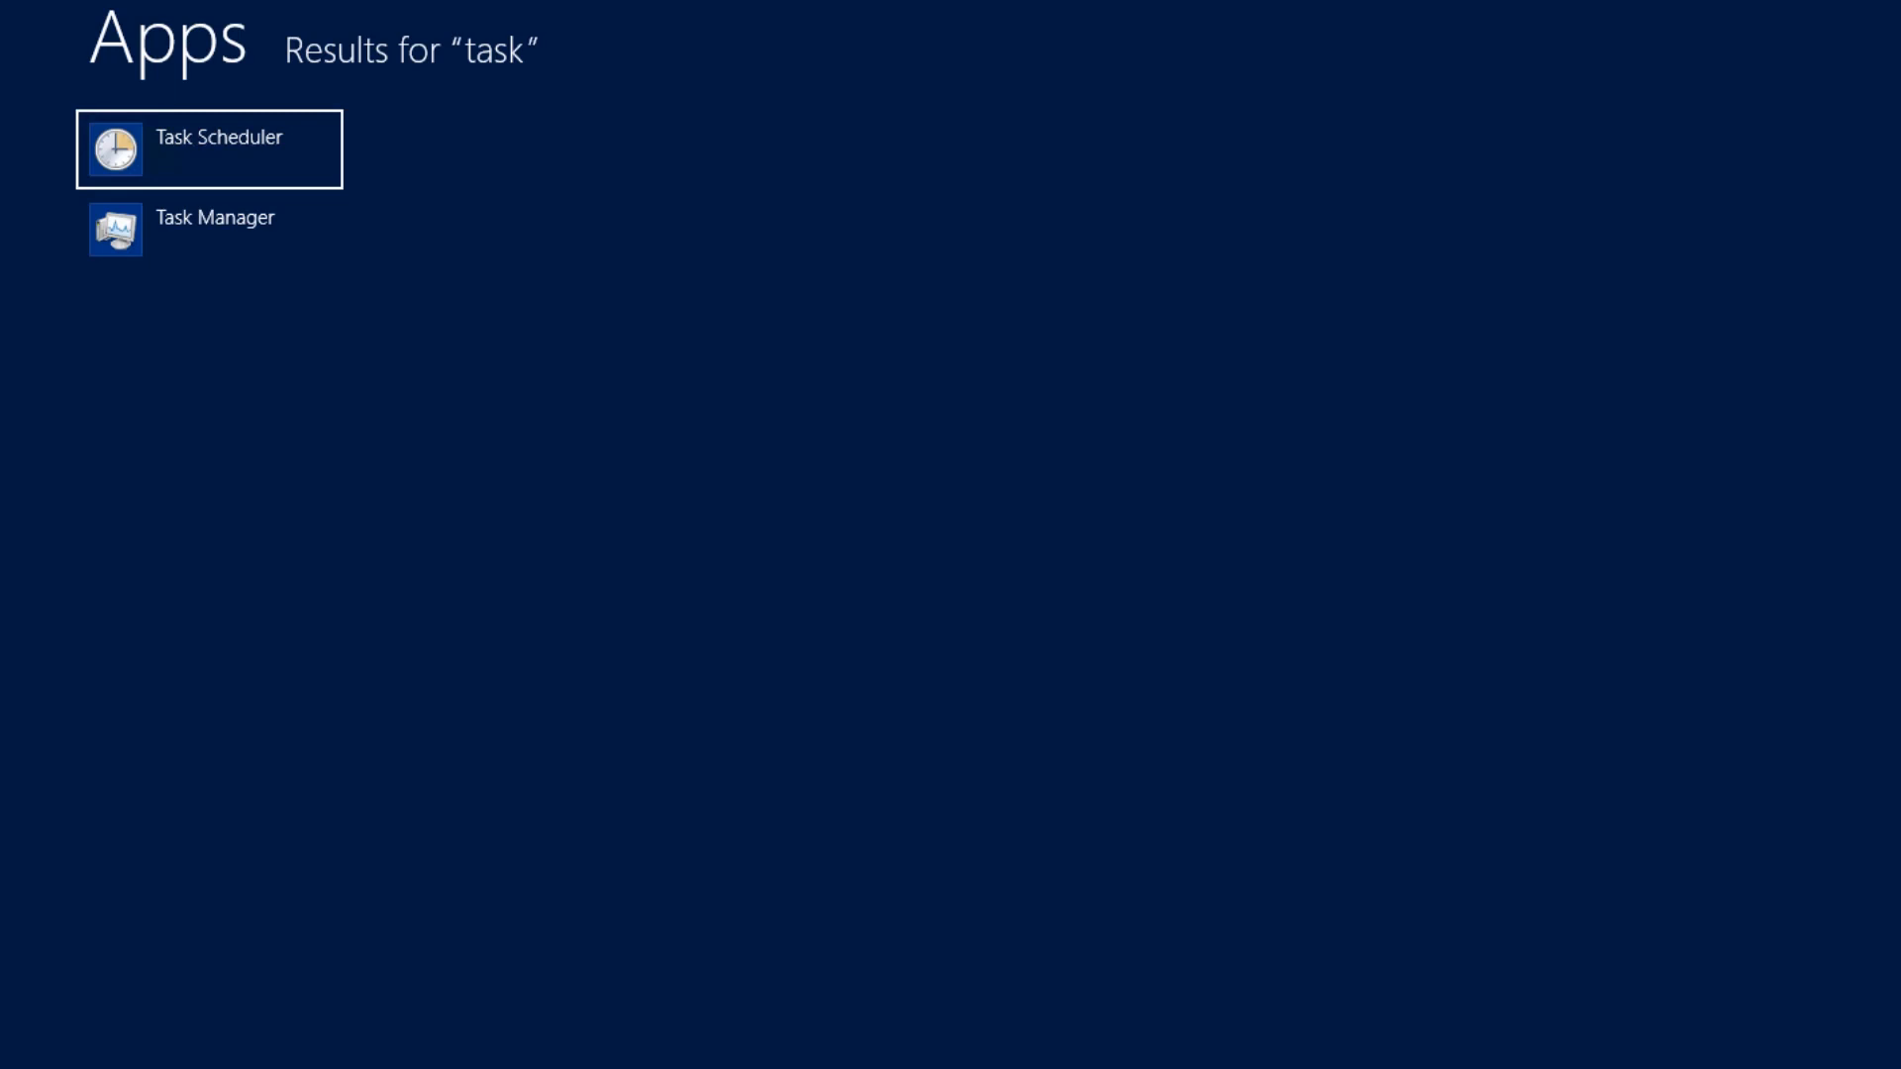
{"action": "key", "text": "Return"}
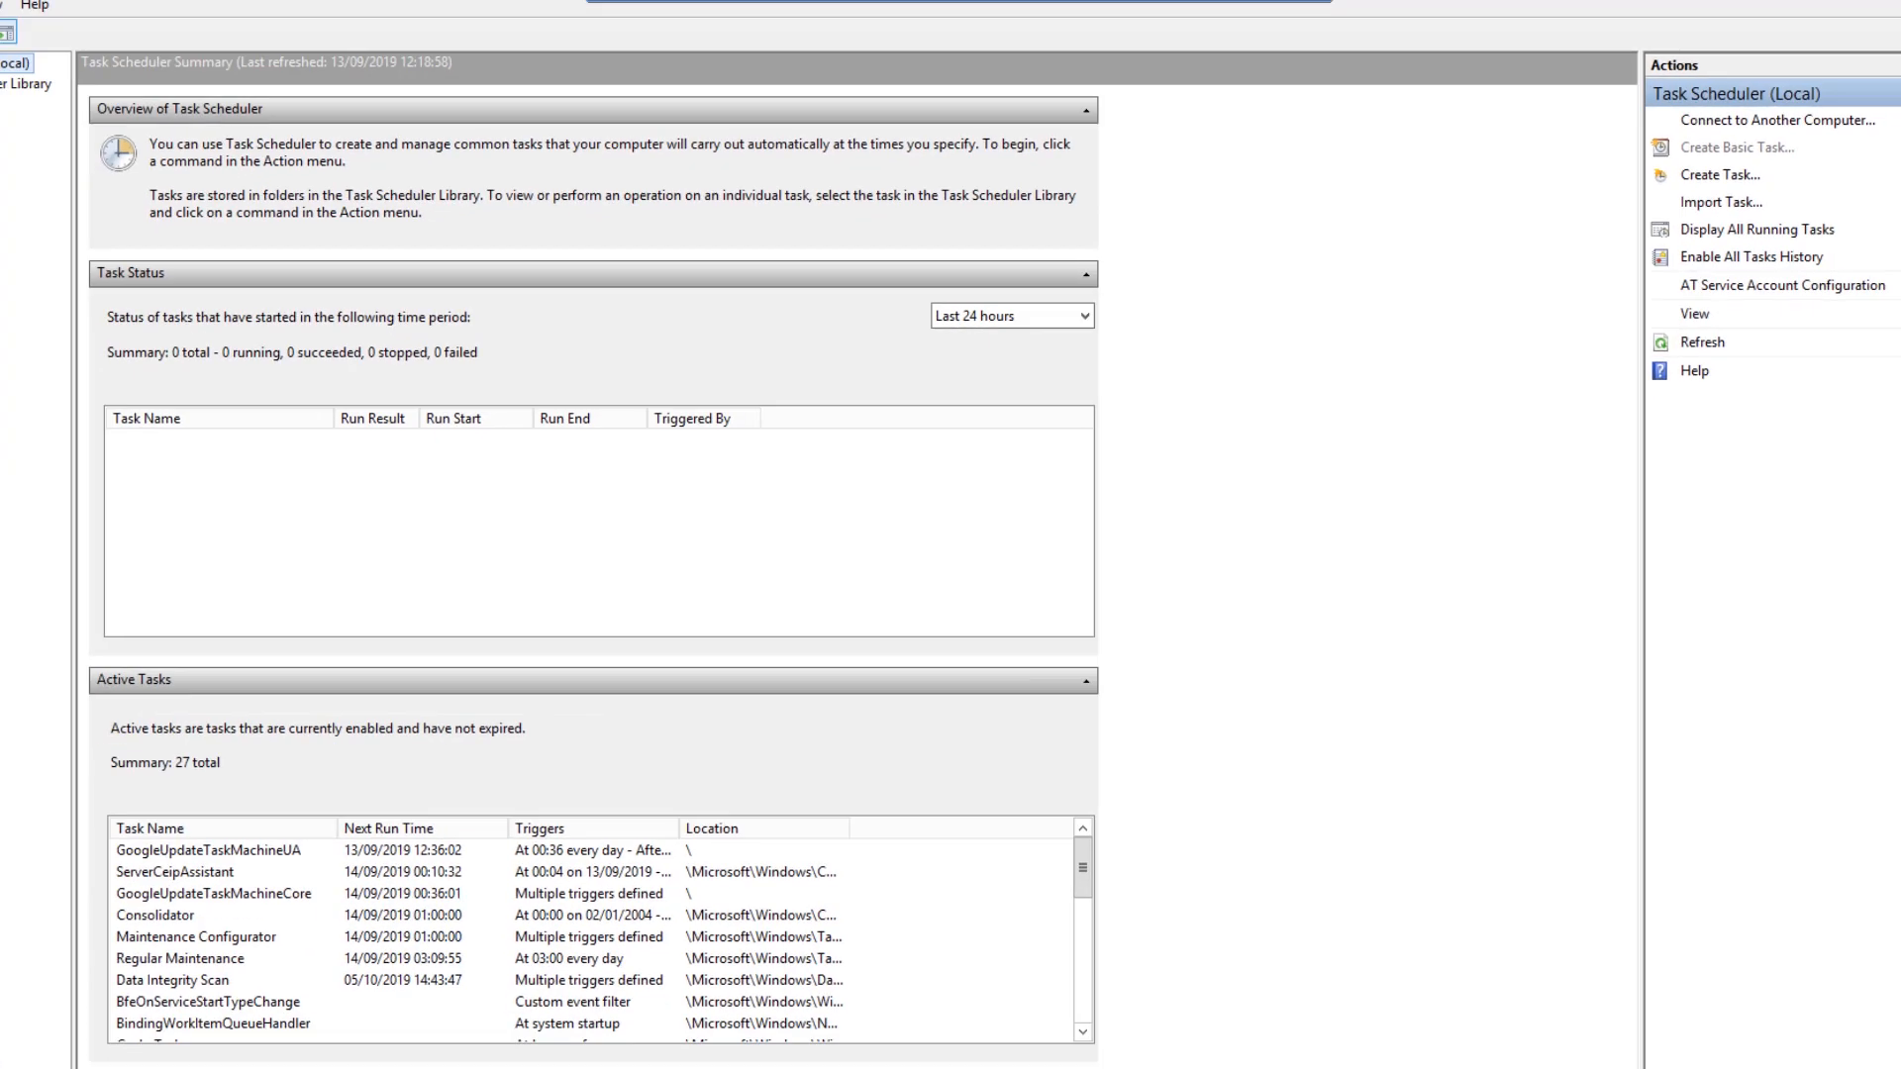
- Start creating a basic task and name it "Automated Strat v1"
{"action": "left_click", "coordinate": [1744, 142]}
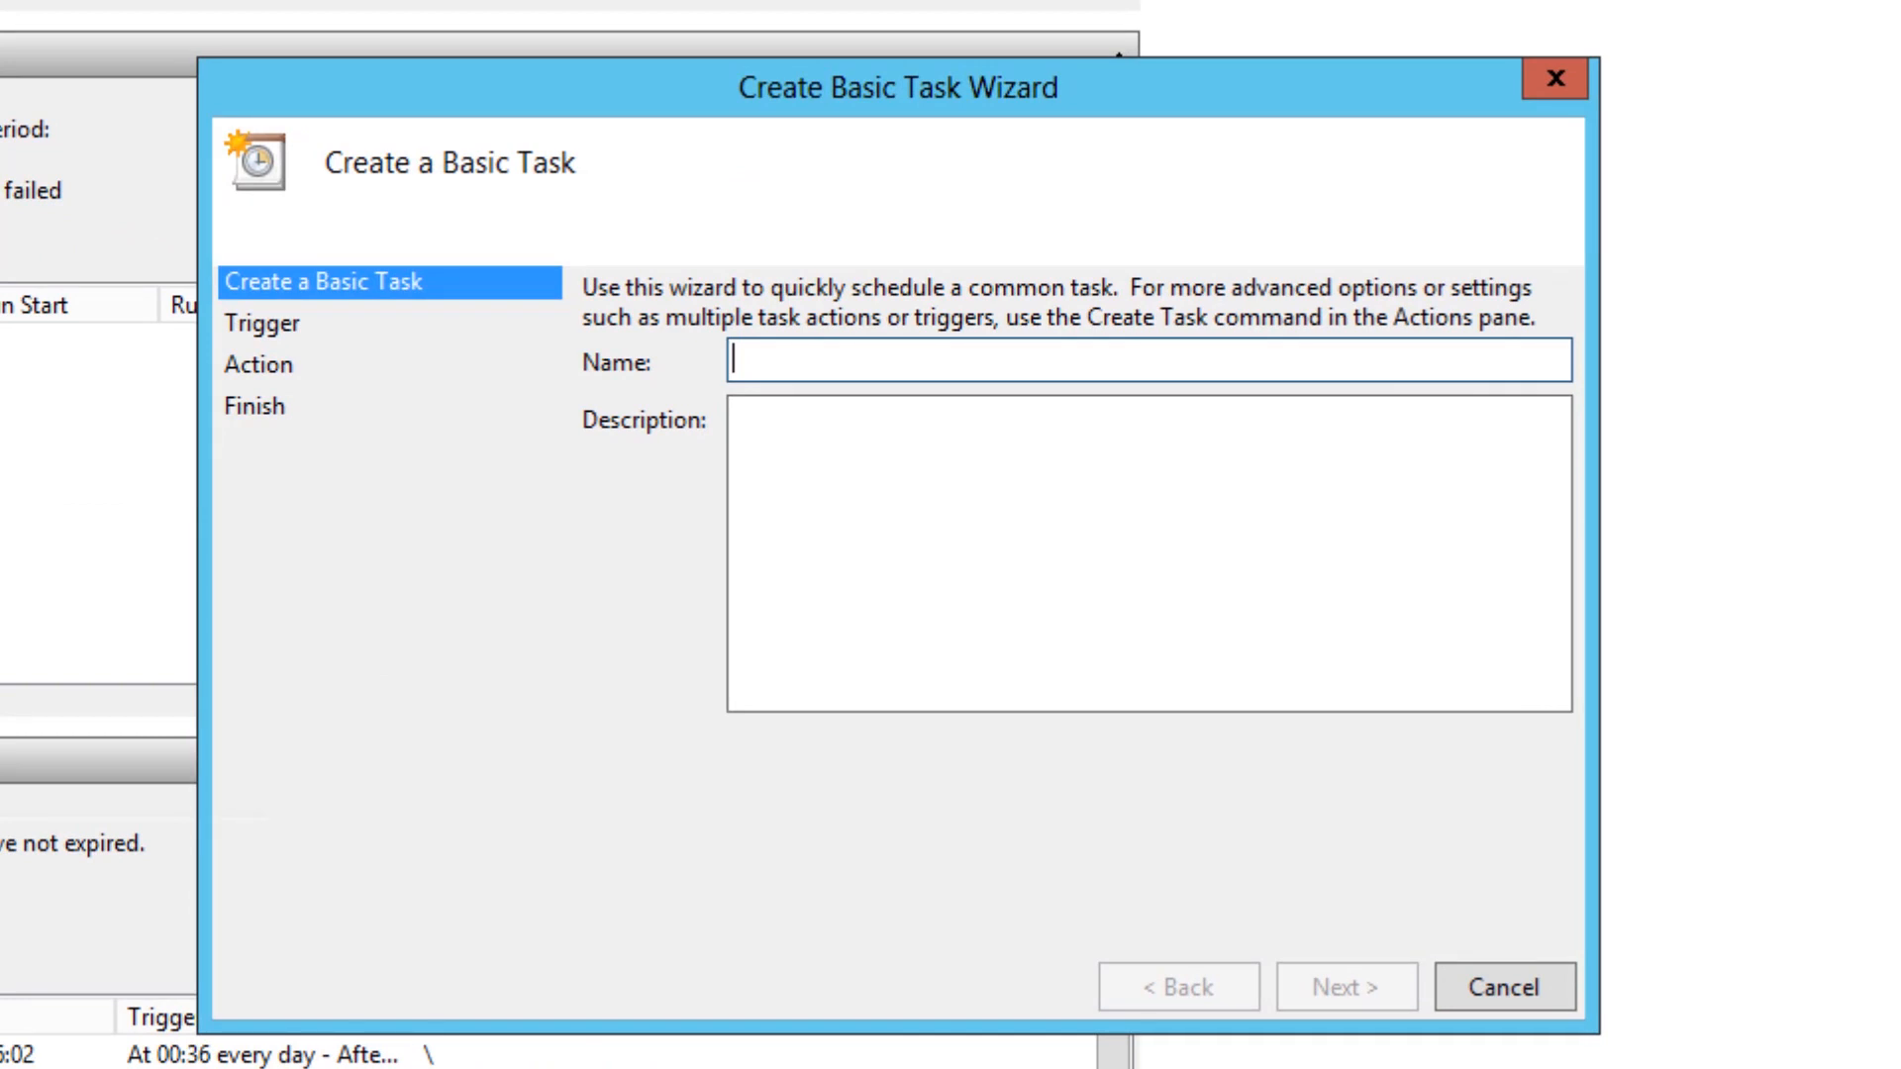
{"action": "type", "text": "Automated Str"}
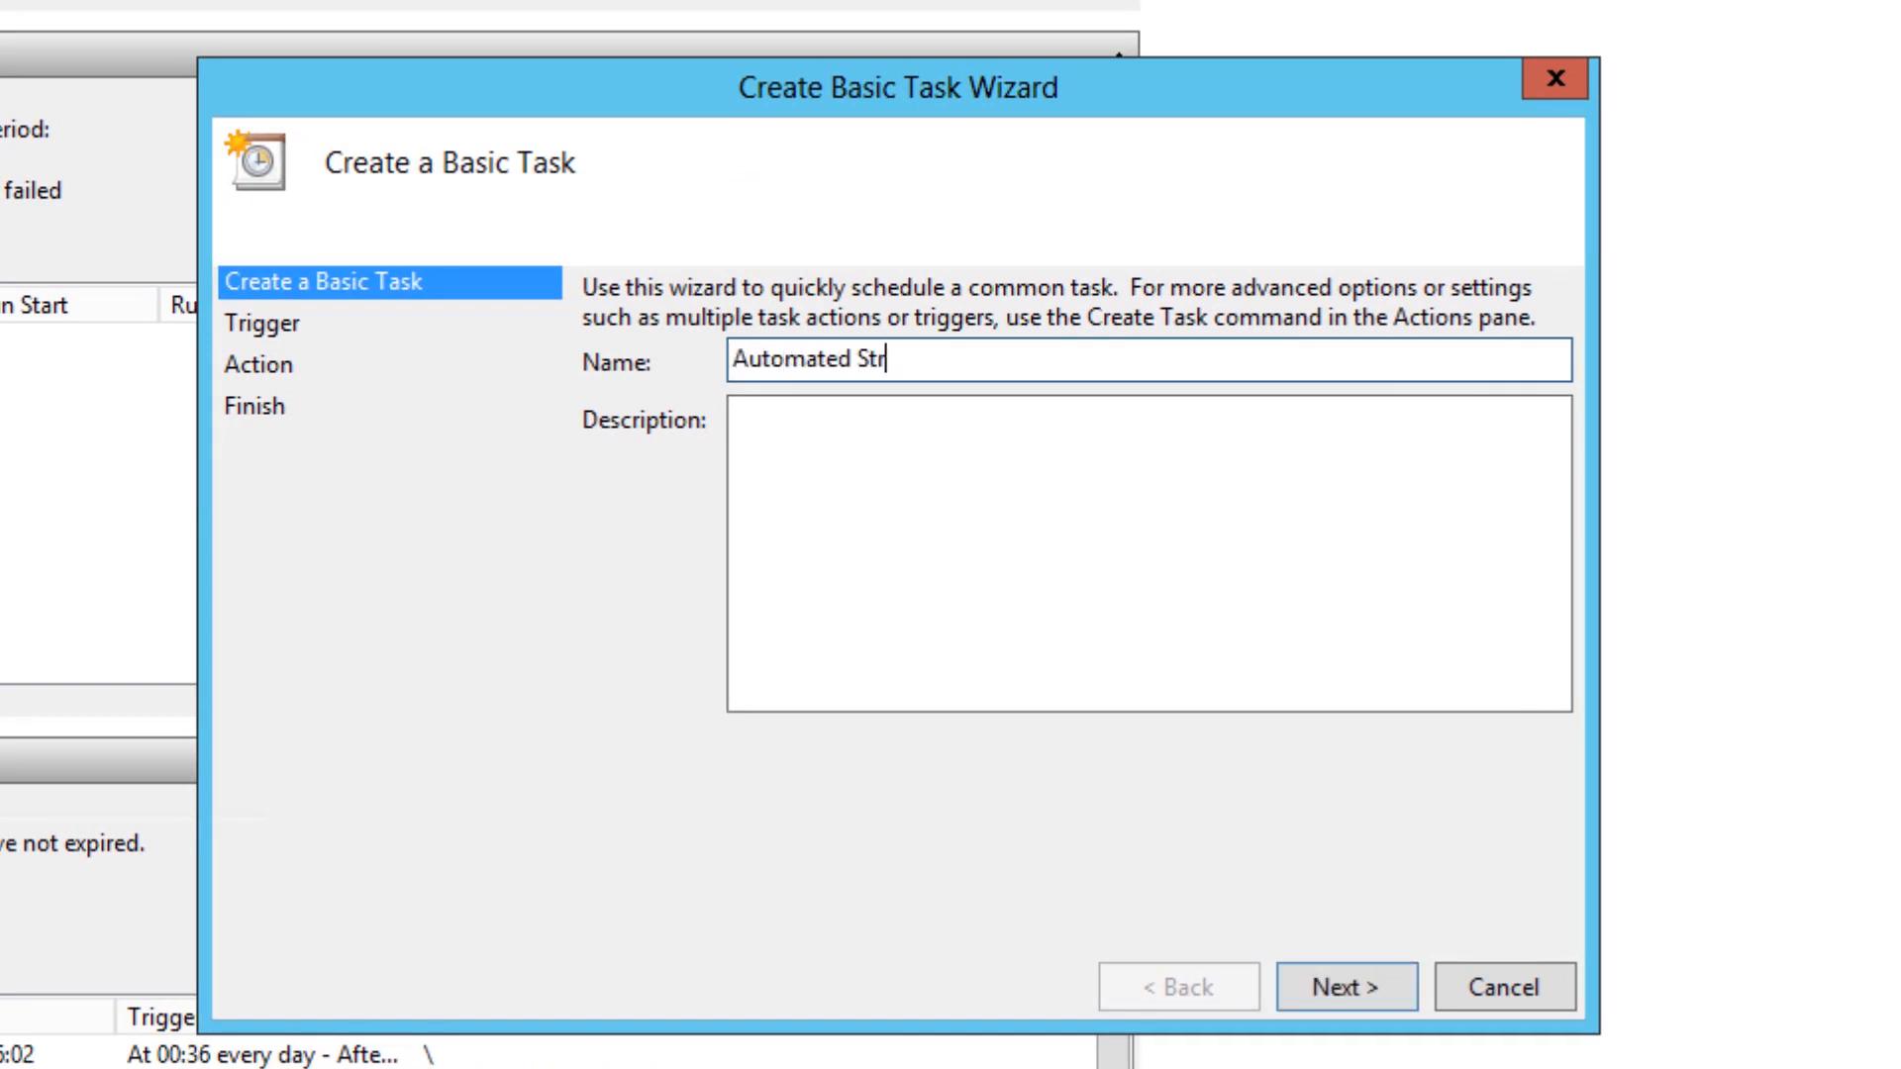
{"action": "type", "text": "at v1"}
- Enter the task description "This strategy is hopefully going to be good! If not, back to the drawing board!." and continue to the trigger settings
{"action": "key", "text": "Tab"}
{"action": "type", "text": "This "}
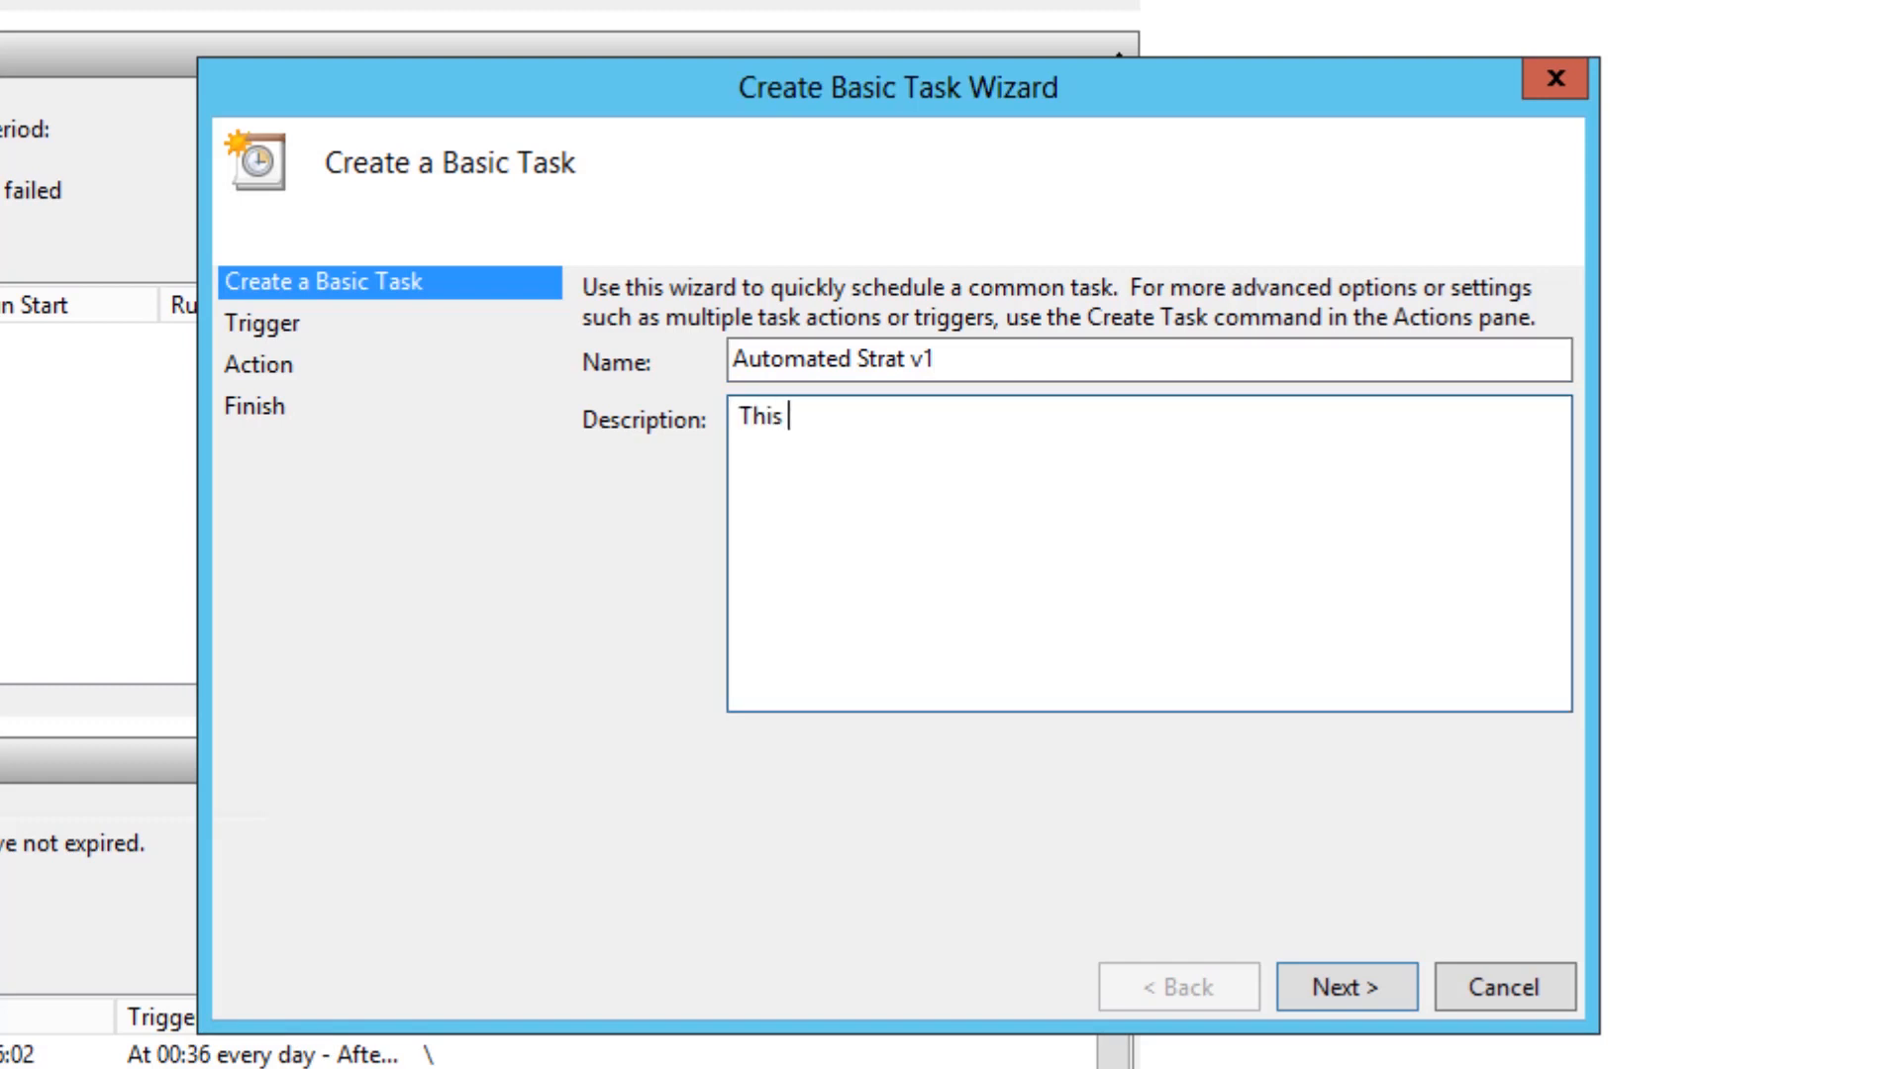
{"action": "type", "text": "strategy is hopefu"}
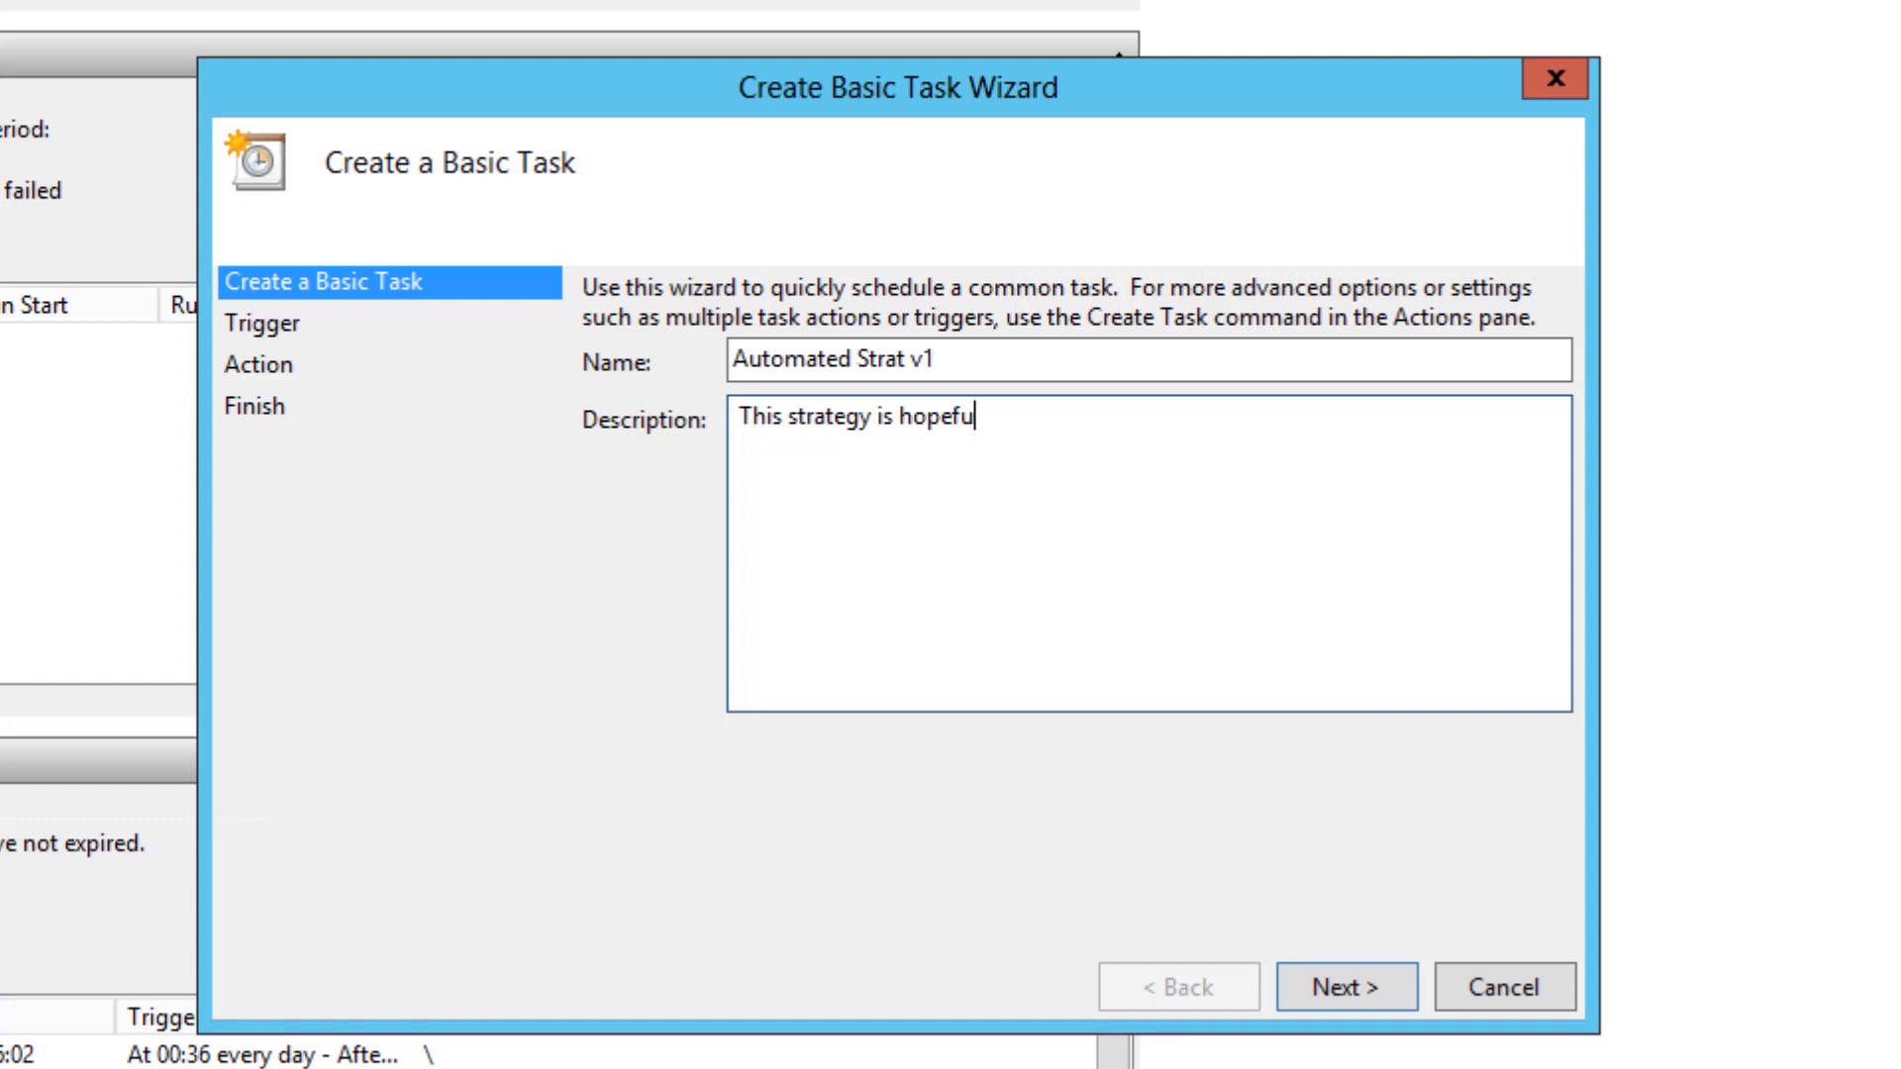
{"action": "type", "text": "lly going to be "}
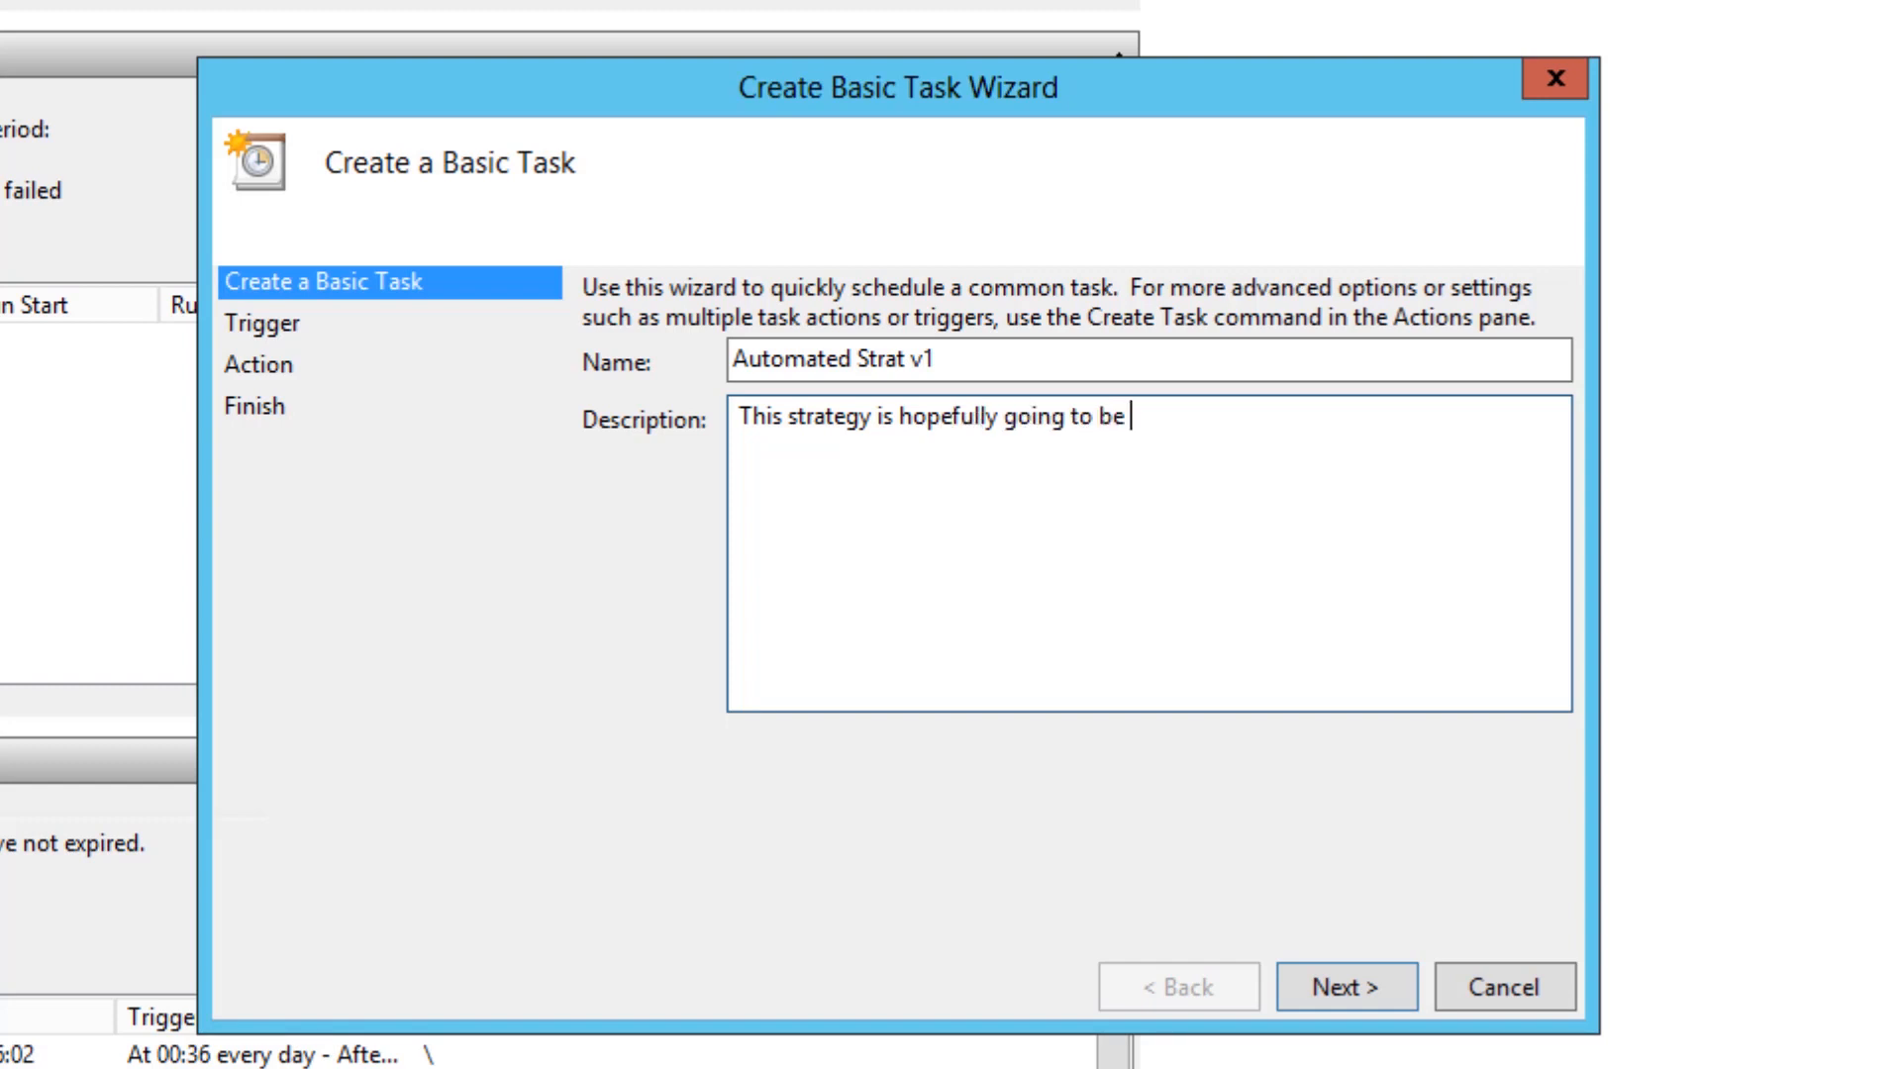
{"action": "type", "text": "good! If not, back to"}
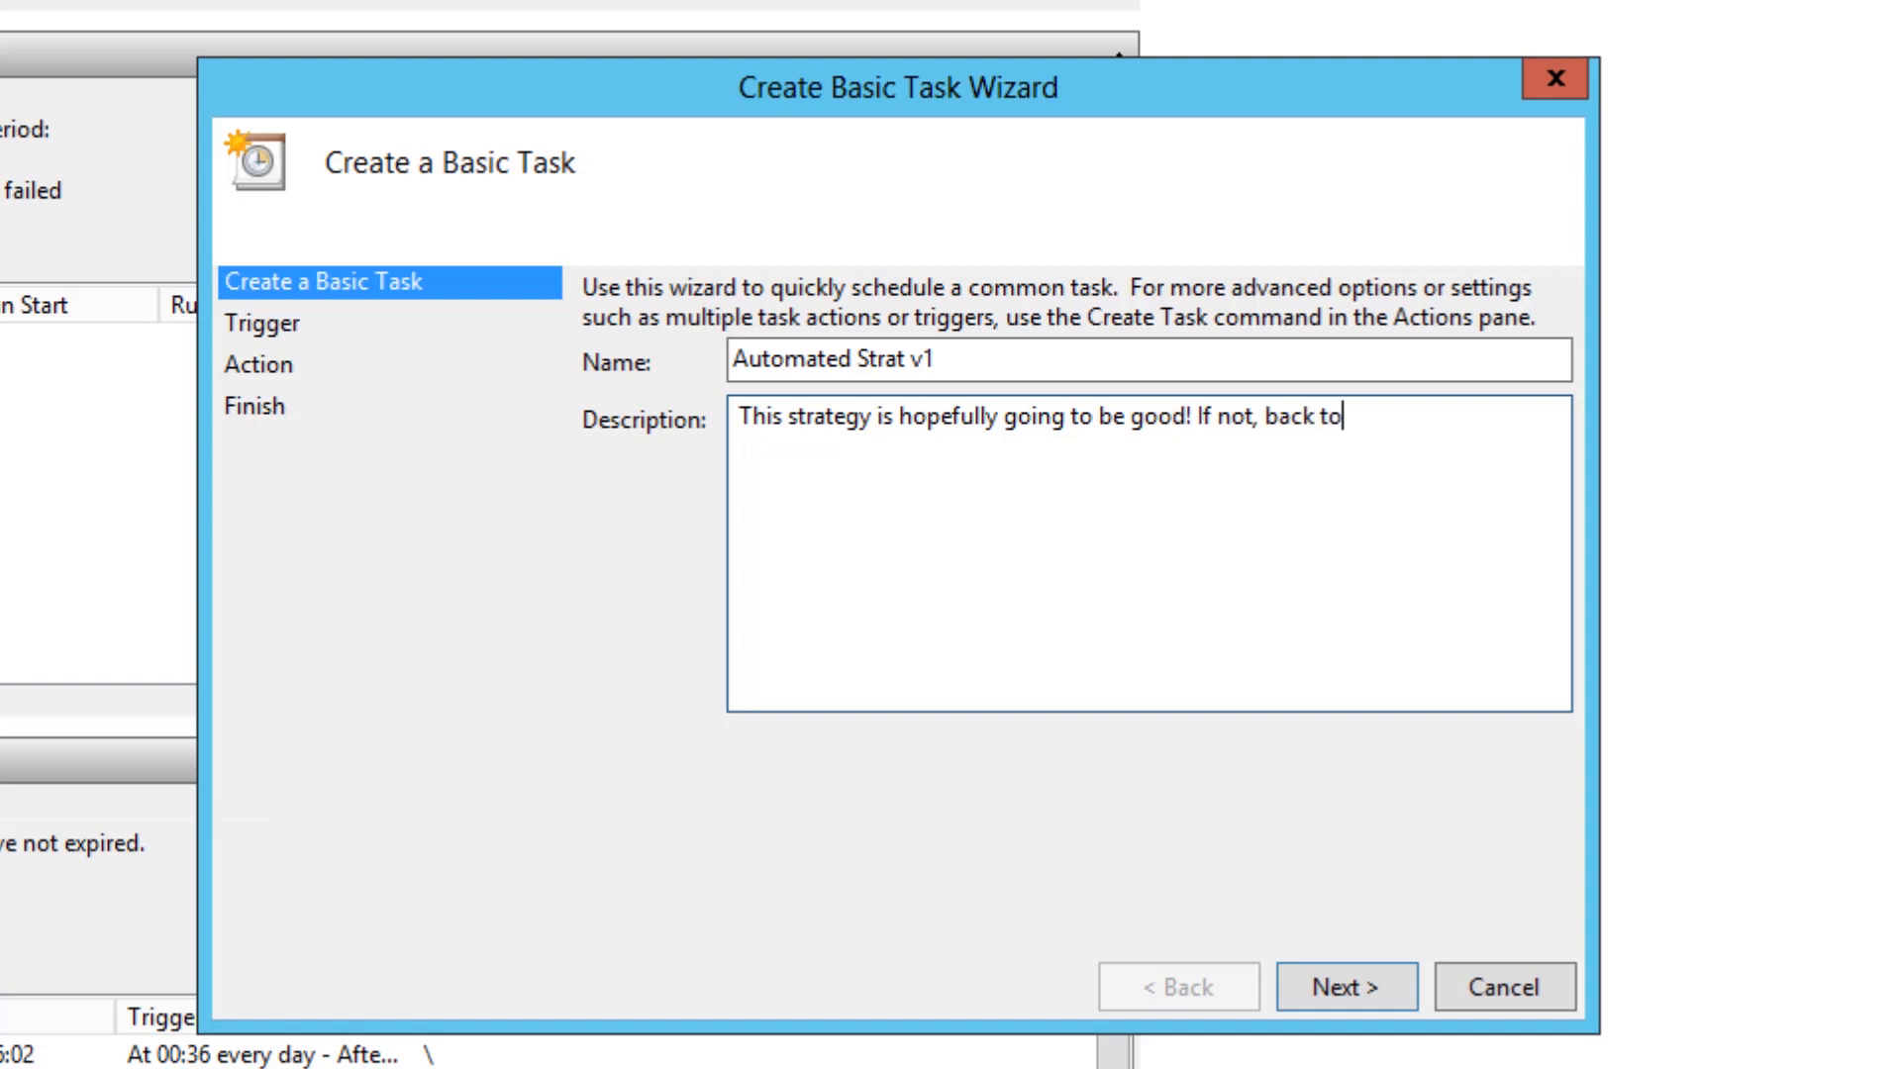
{"action": "type", "text": " the drawing board!."}
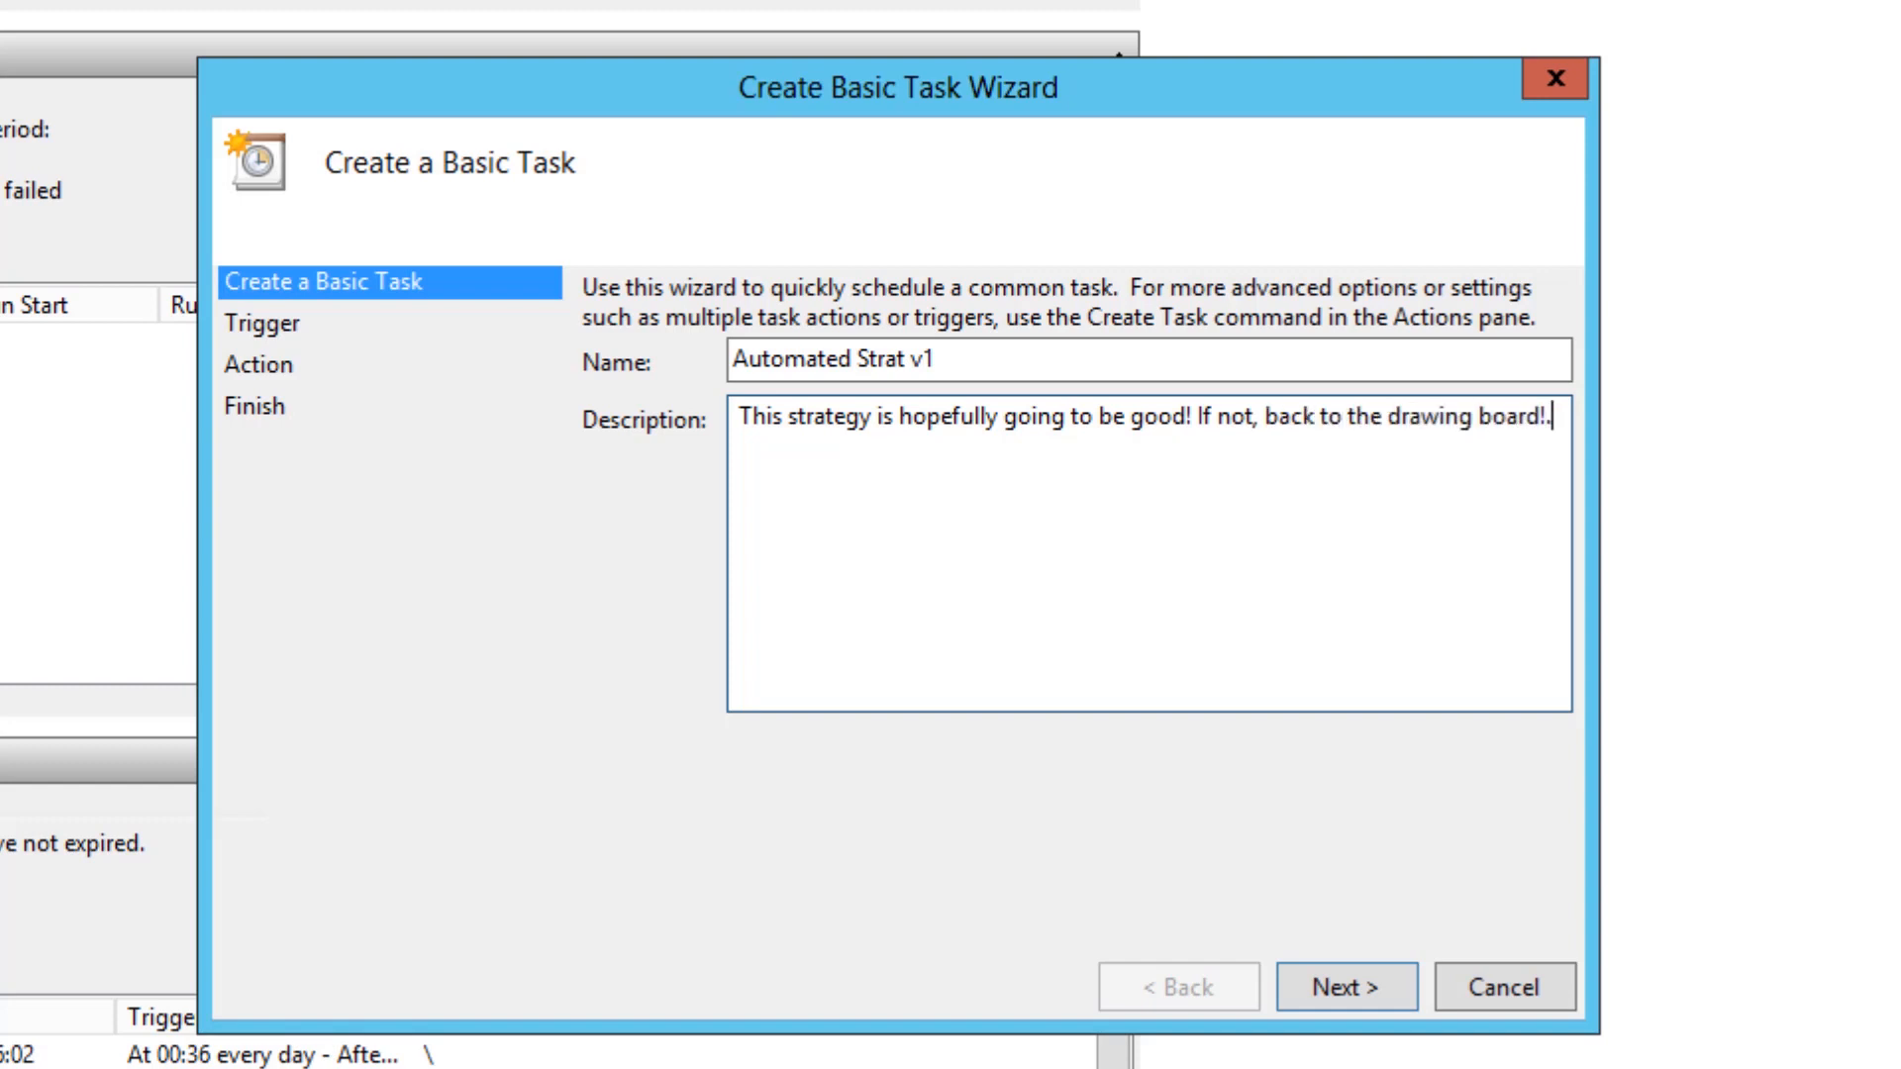
{"action": "left_click", "coordinate": [1347, 987]}
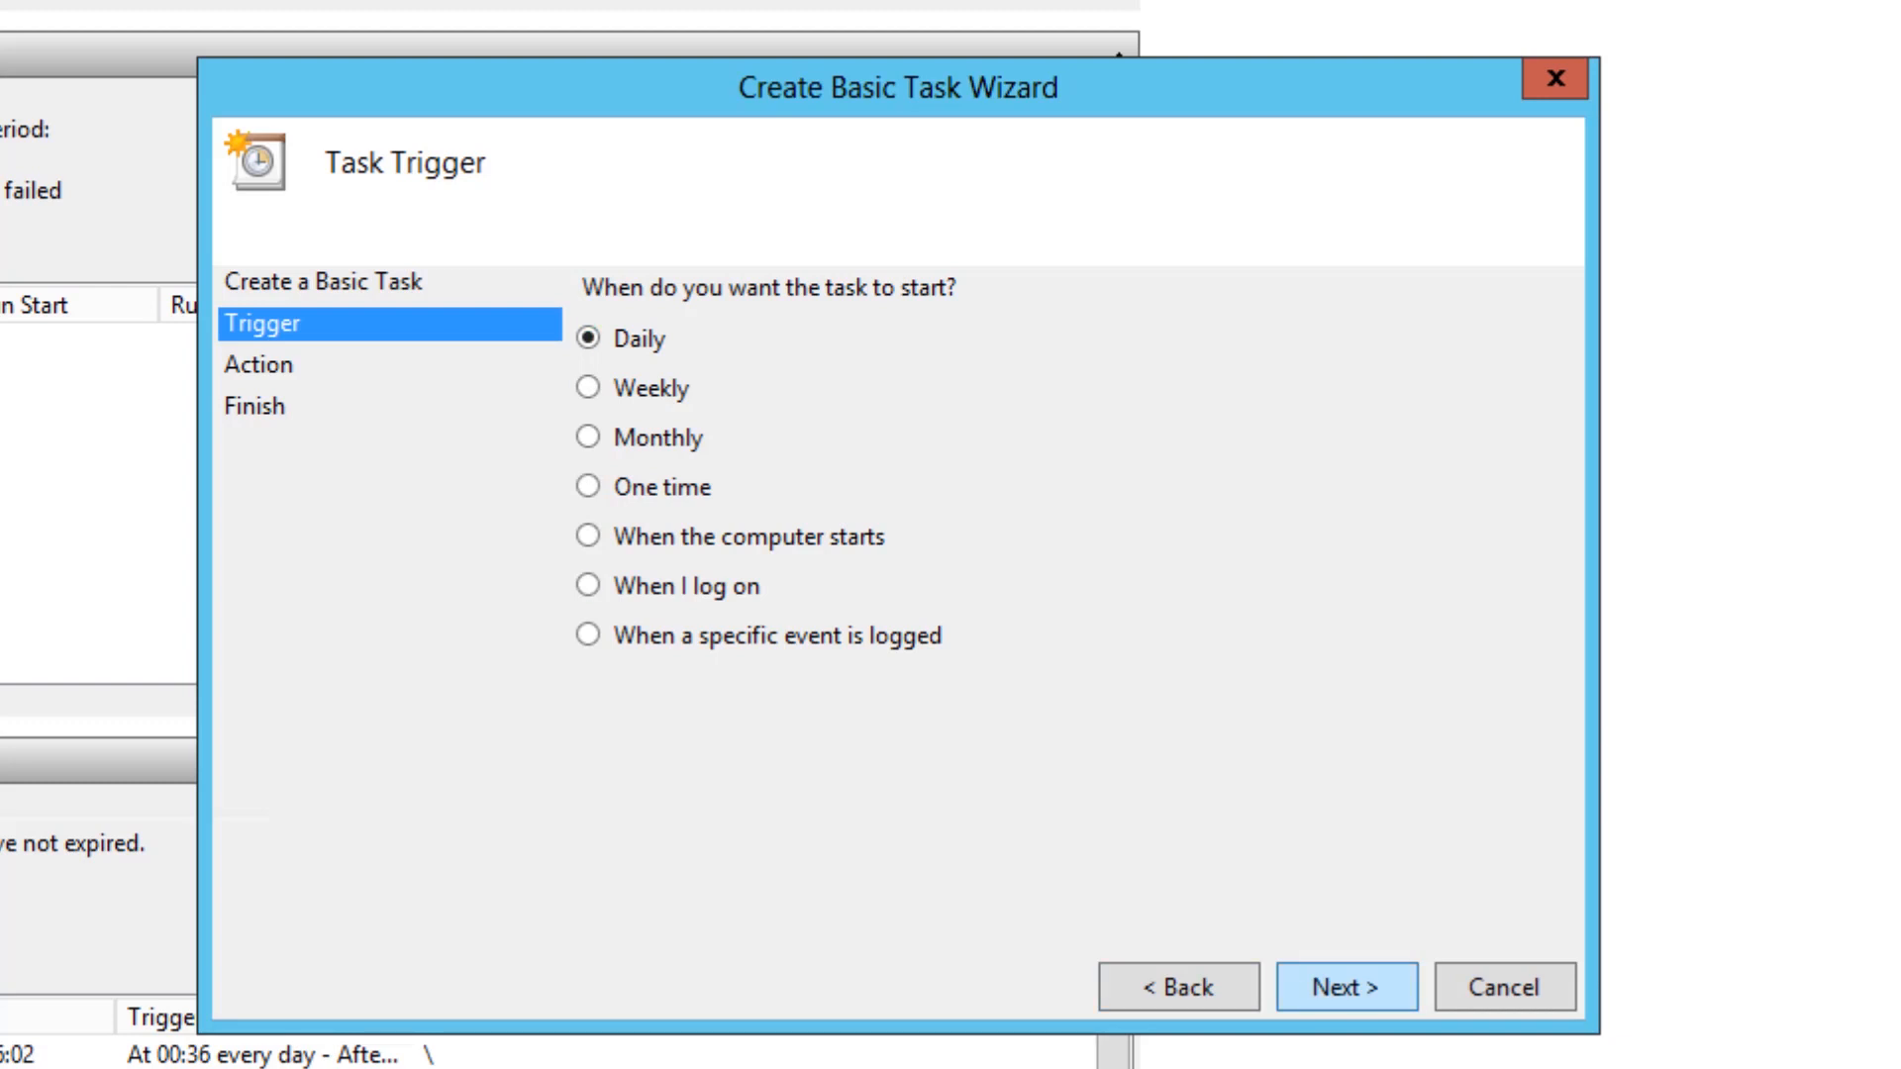
- Give the task a daily trigger starting 13/09/2019 at 14:30:00 and recurring every 1 day
{"action": "key", "text": "Return"}
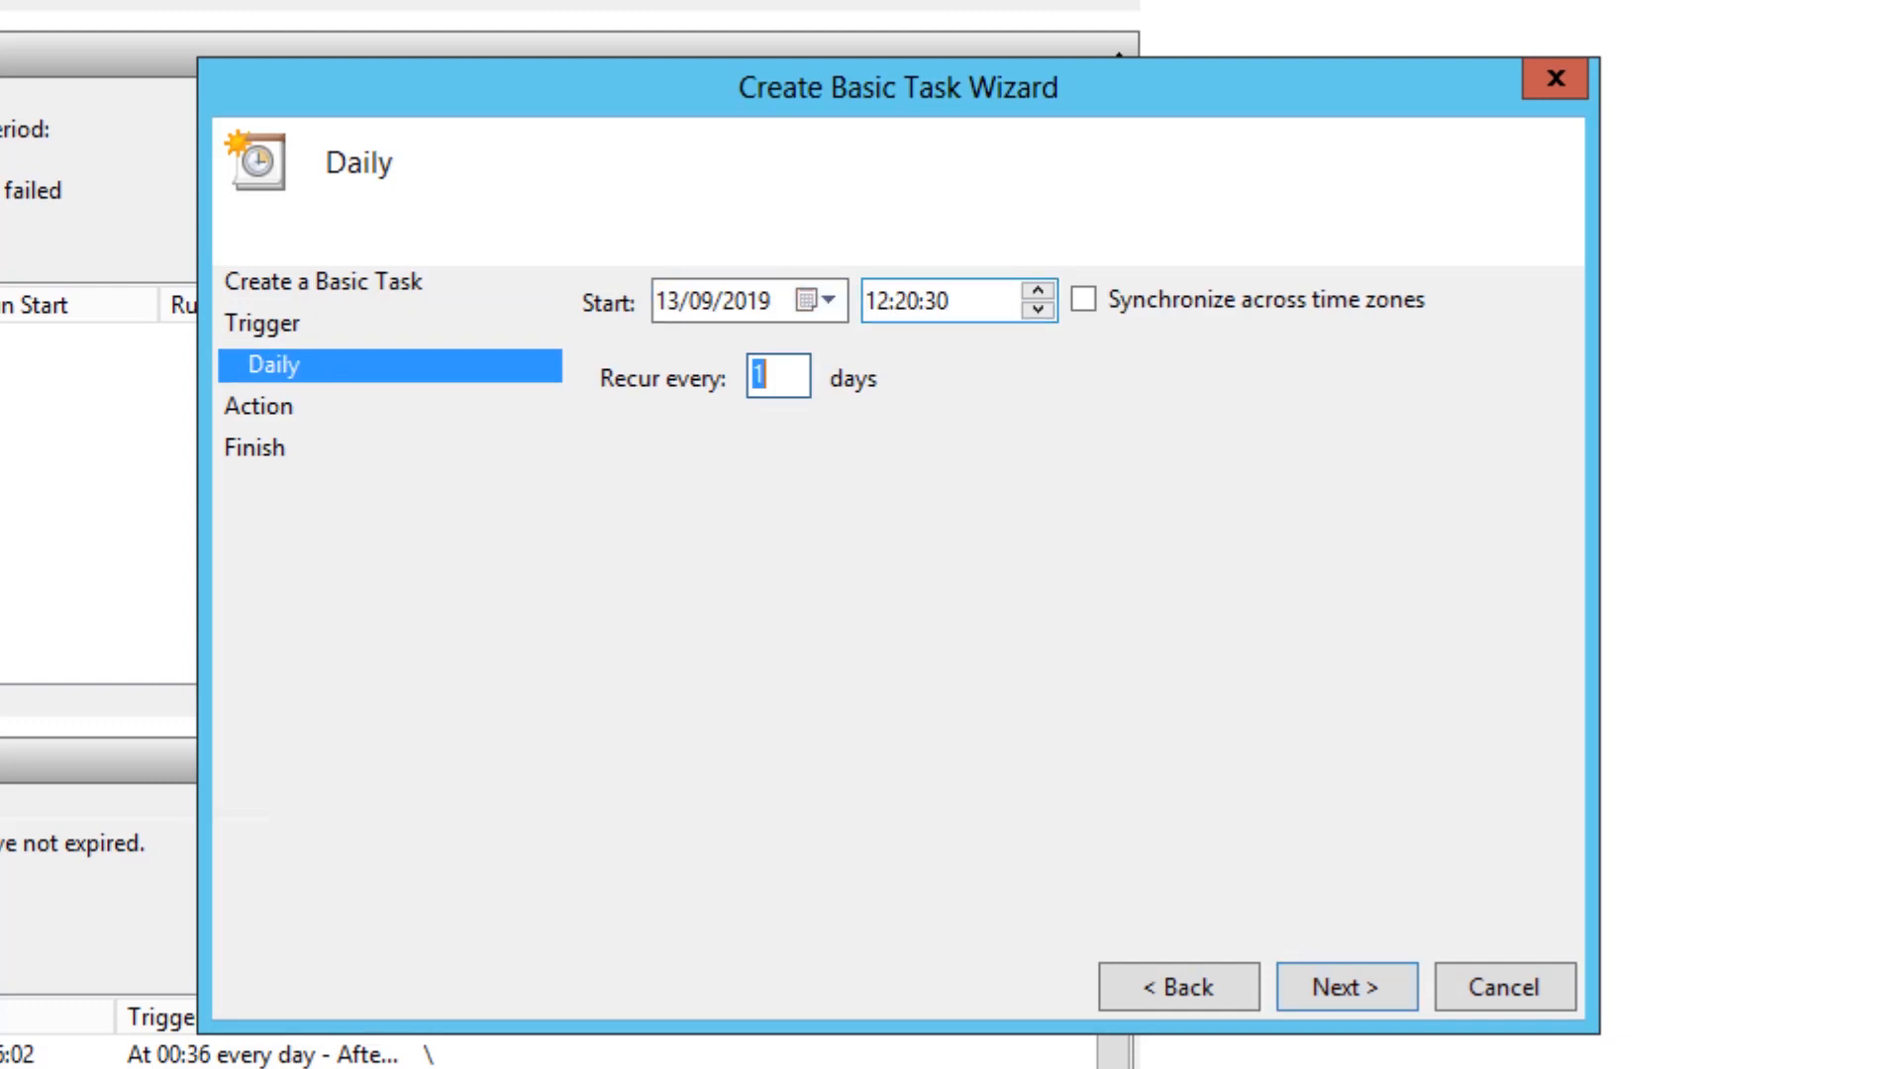
{"action": "left_click", "coordinate": [877, 301]}
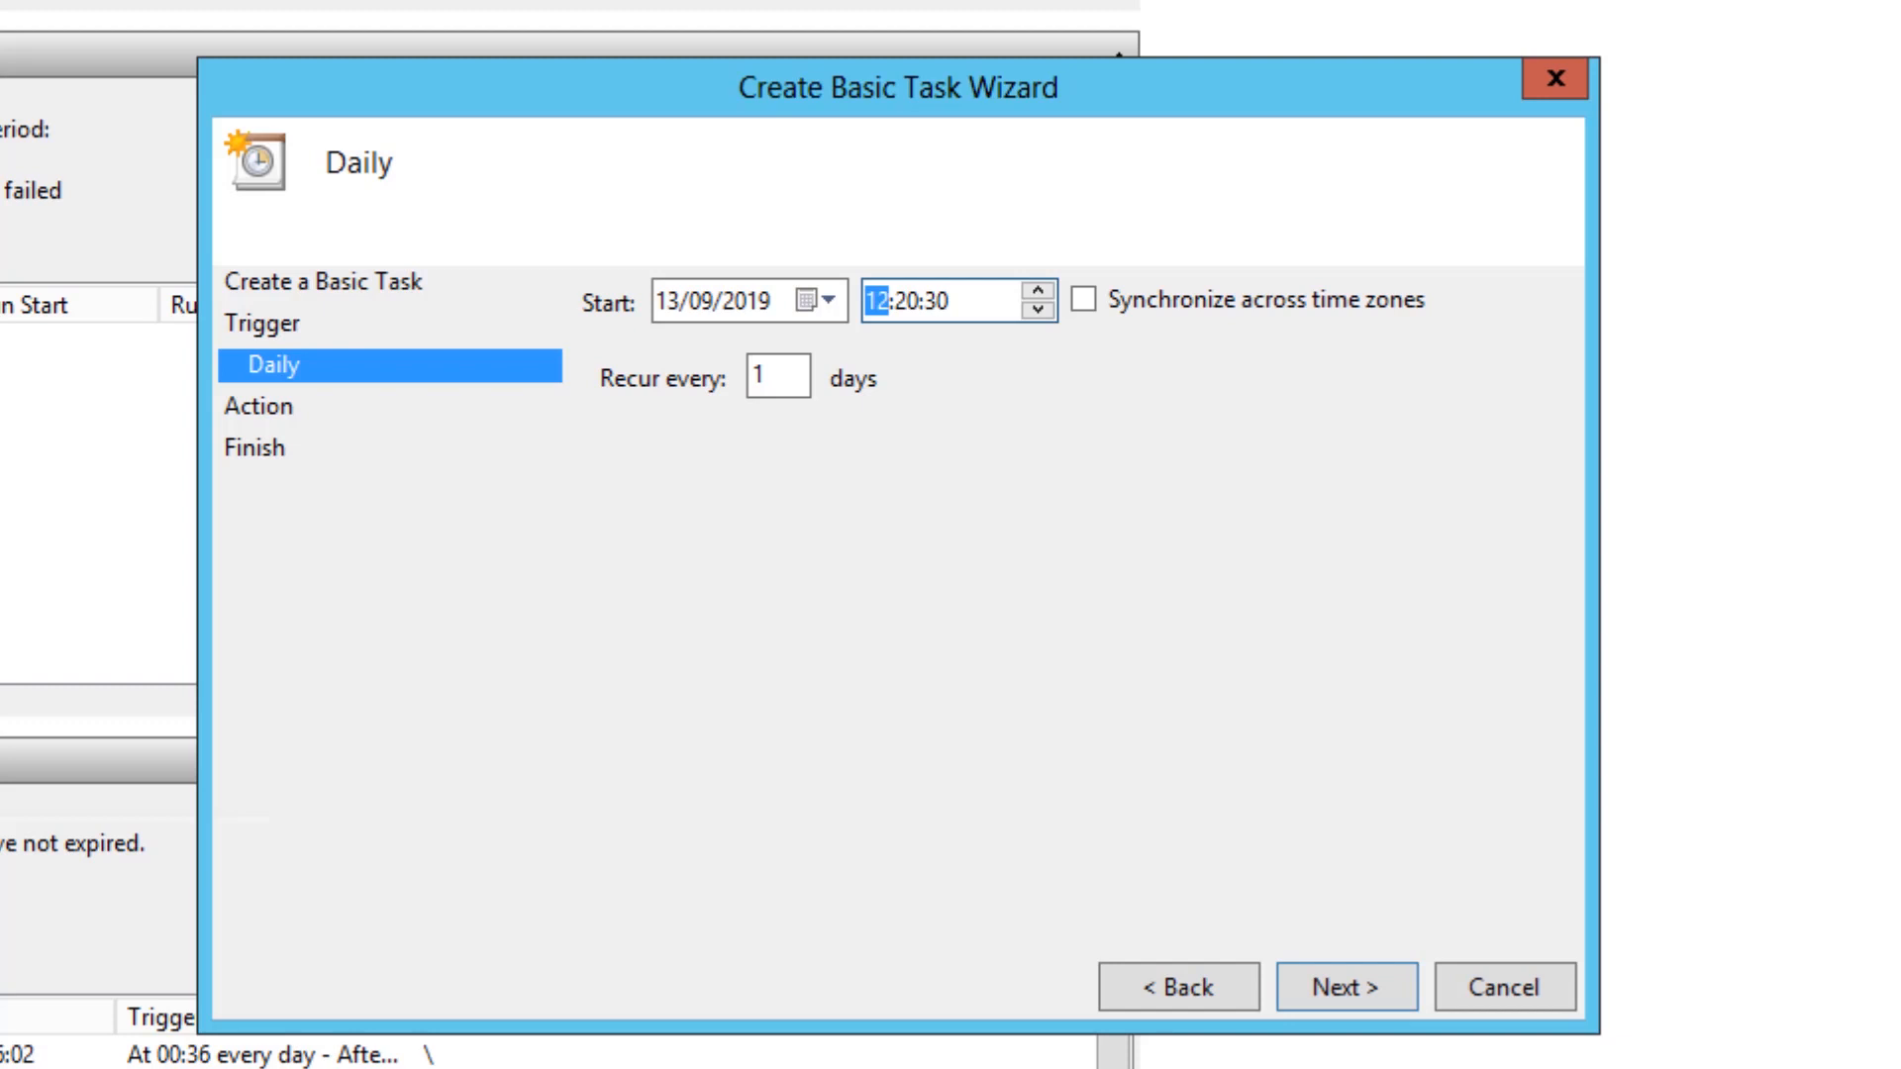
{"action": "type", "text": "14"}
{"action": "key", "text": "Right"}
{"action": "type", "text": "30"}
{"action": "key", "text": "Right"}
{"action": "type", "text": "00"}
{"action": "left_click", "coordinate": [877, 301]}
{"action": "left_click", "coordinate": [936, 301]}
{"action": "key", "text": "Tab"}
{"action": "type", "text": "1"}
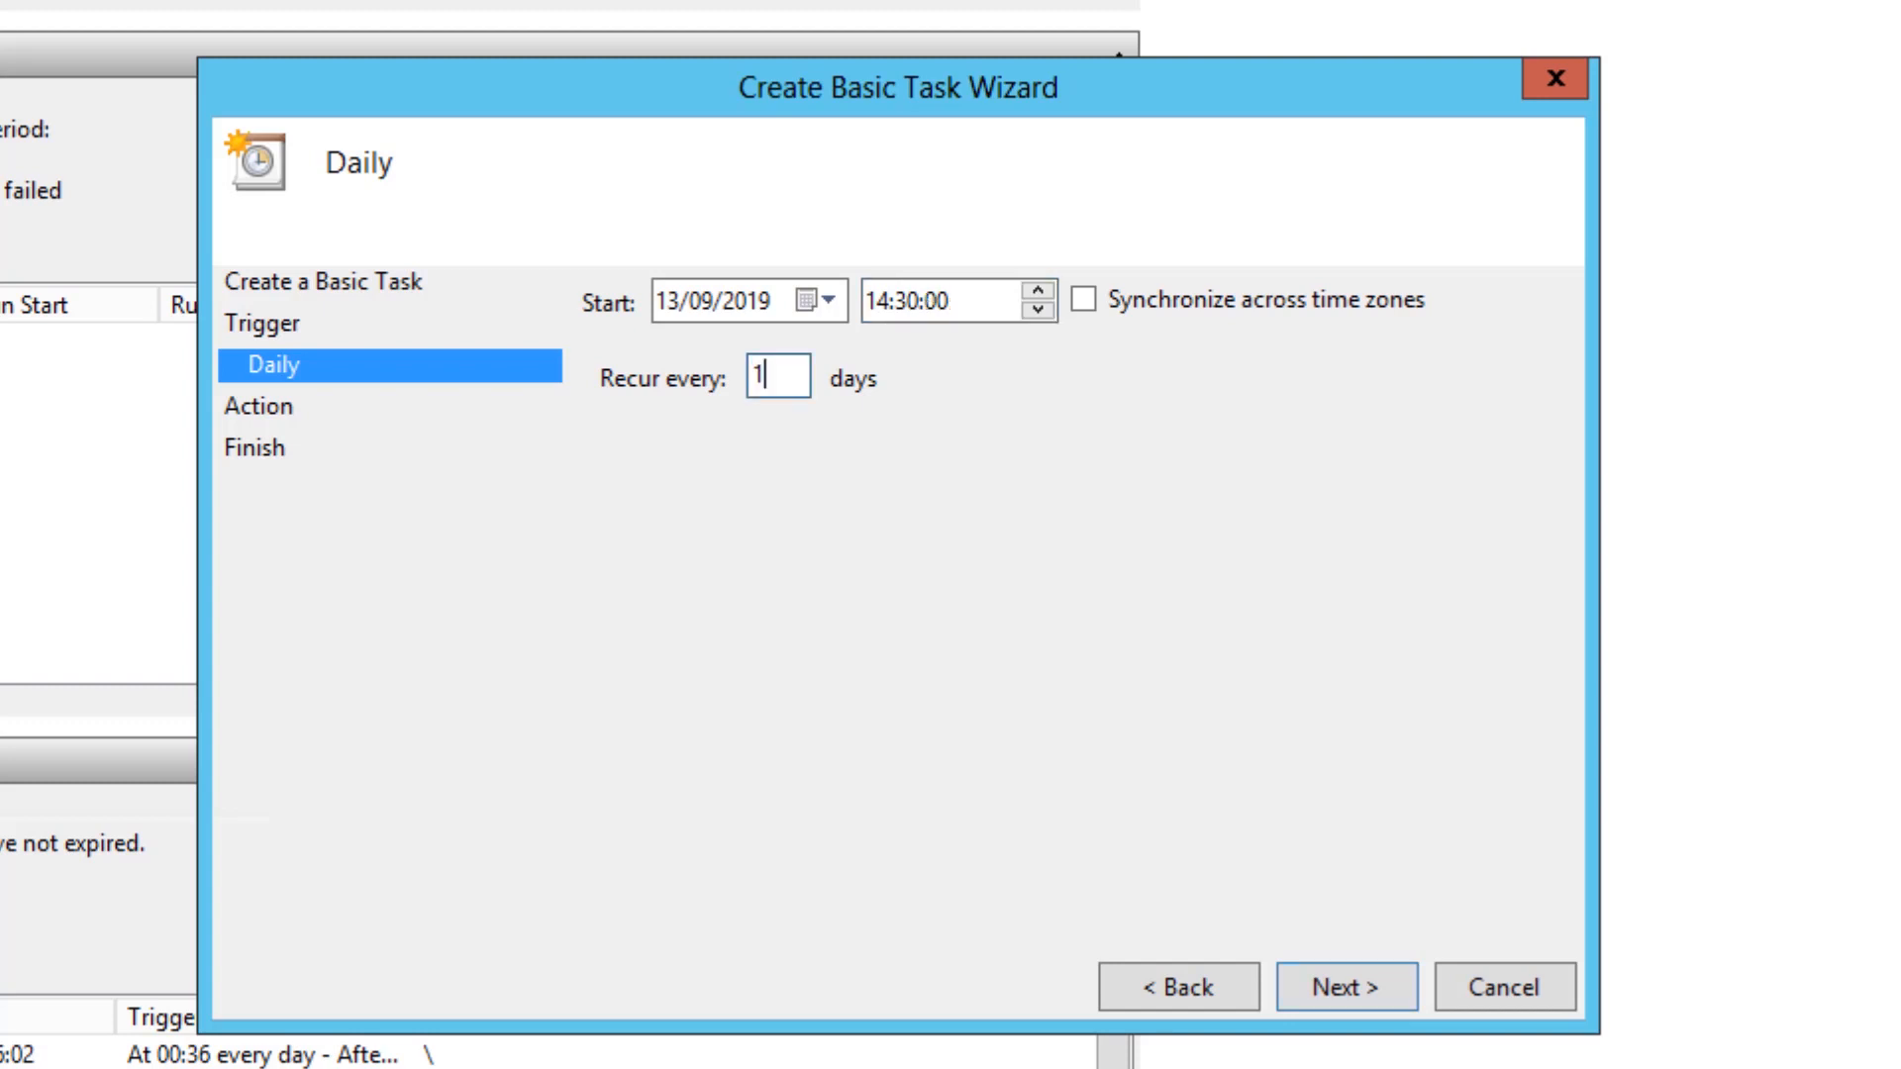
{"action": "key", "text": "Return"}
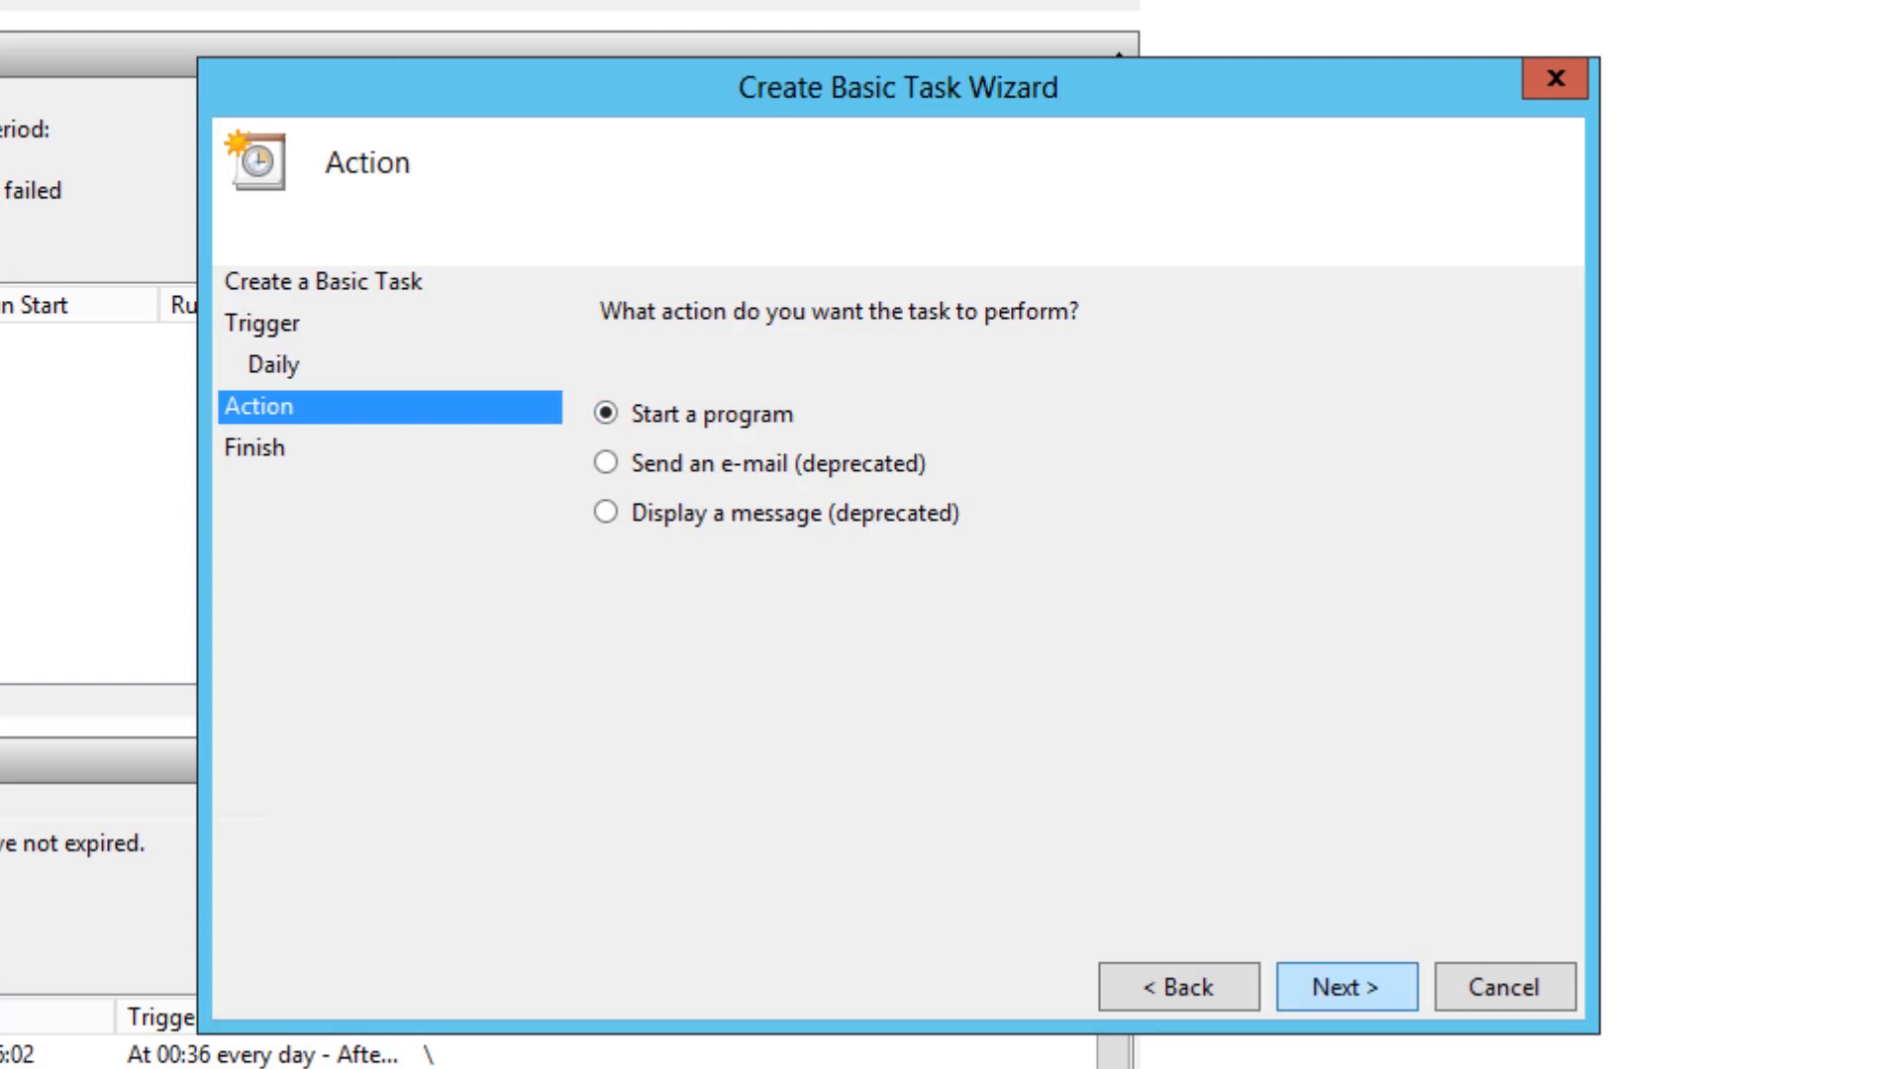
- Set the action to start the lab_bot_opener batch file, leave the arguments and start-in folder empty, and proceed to the task summary
{"action": "key", "text": "Return"}
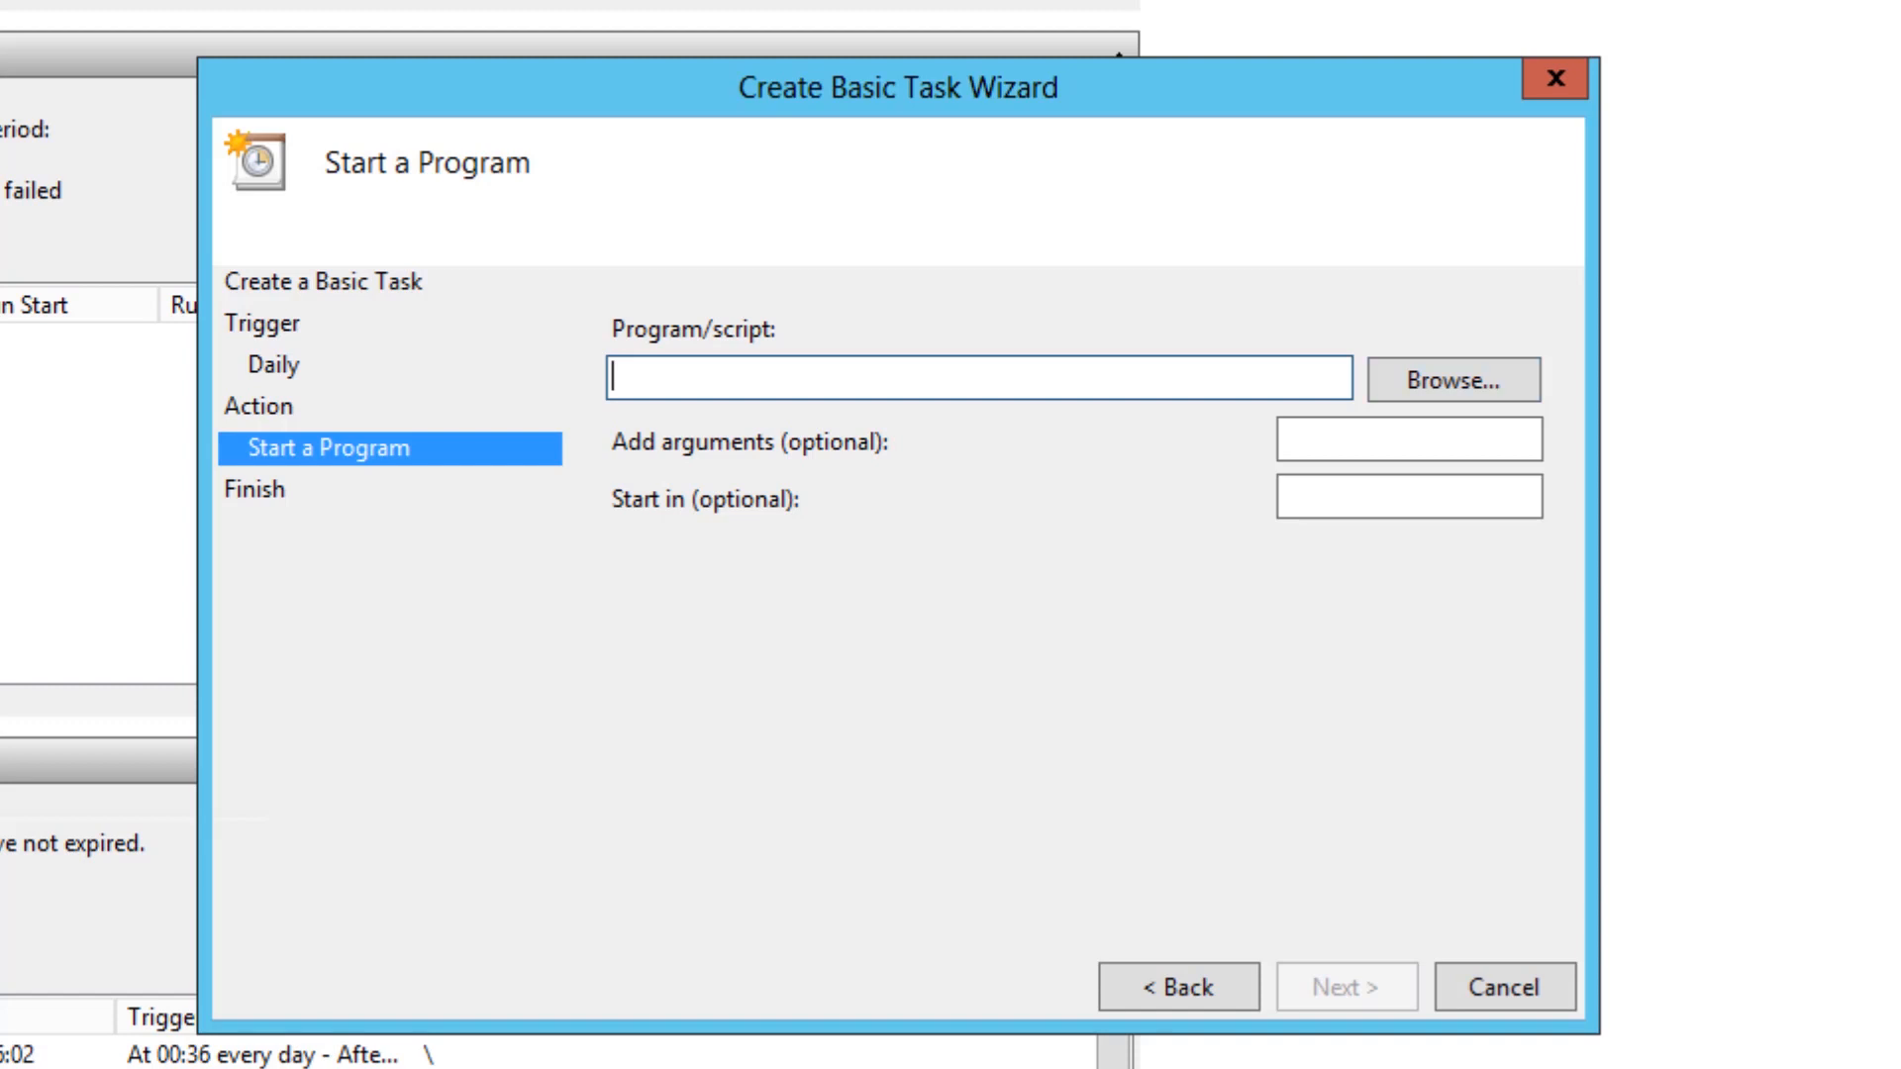
{"action": "left_click", "coordinate": [1453, 380]}
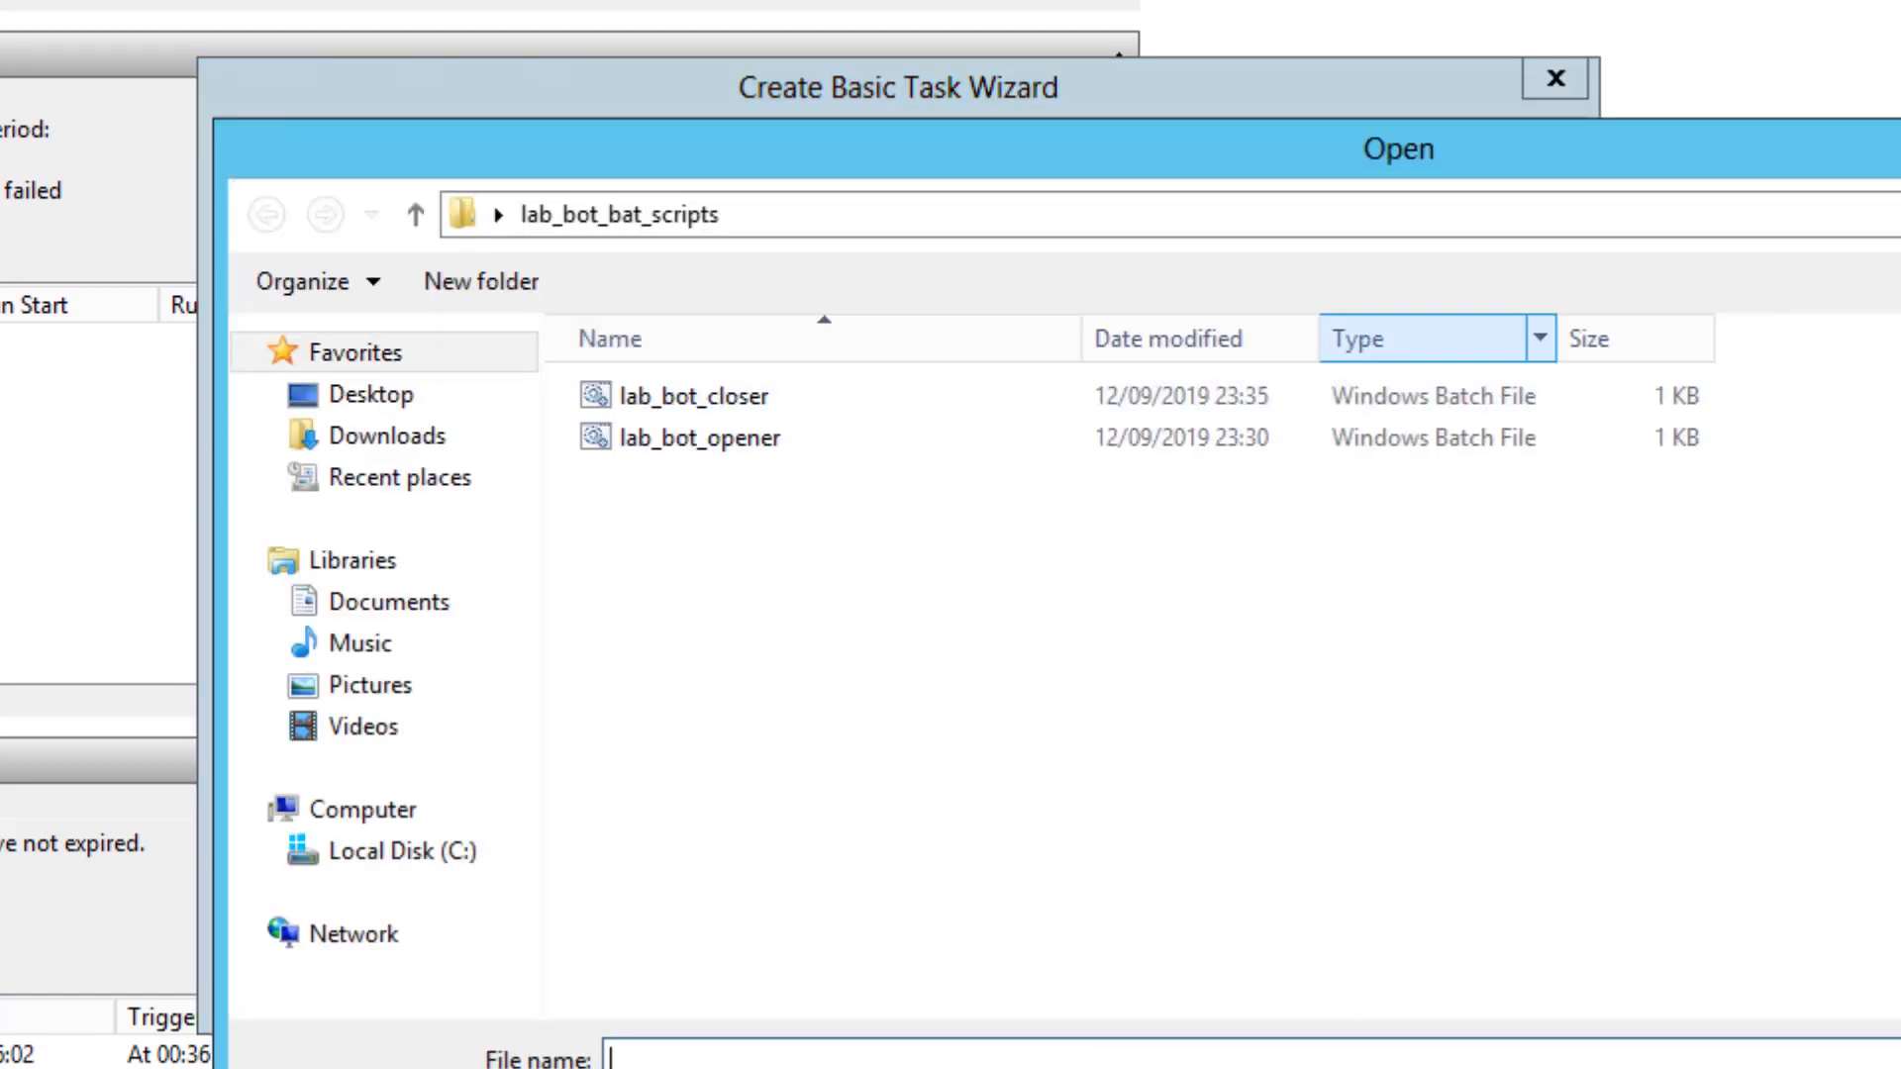
{"action": "left_click", "coordinate": [1036, 215]}
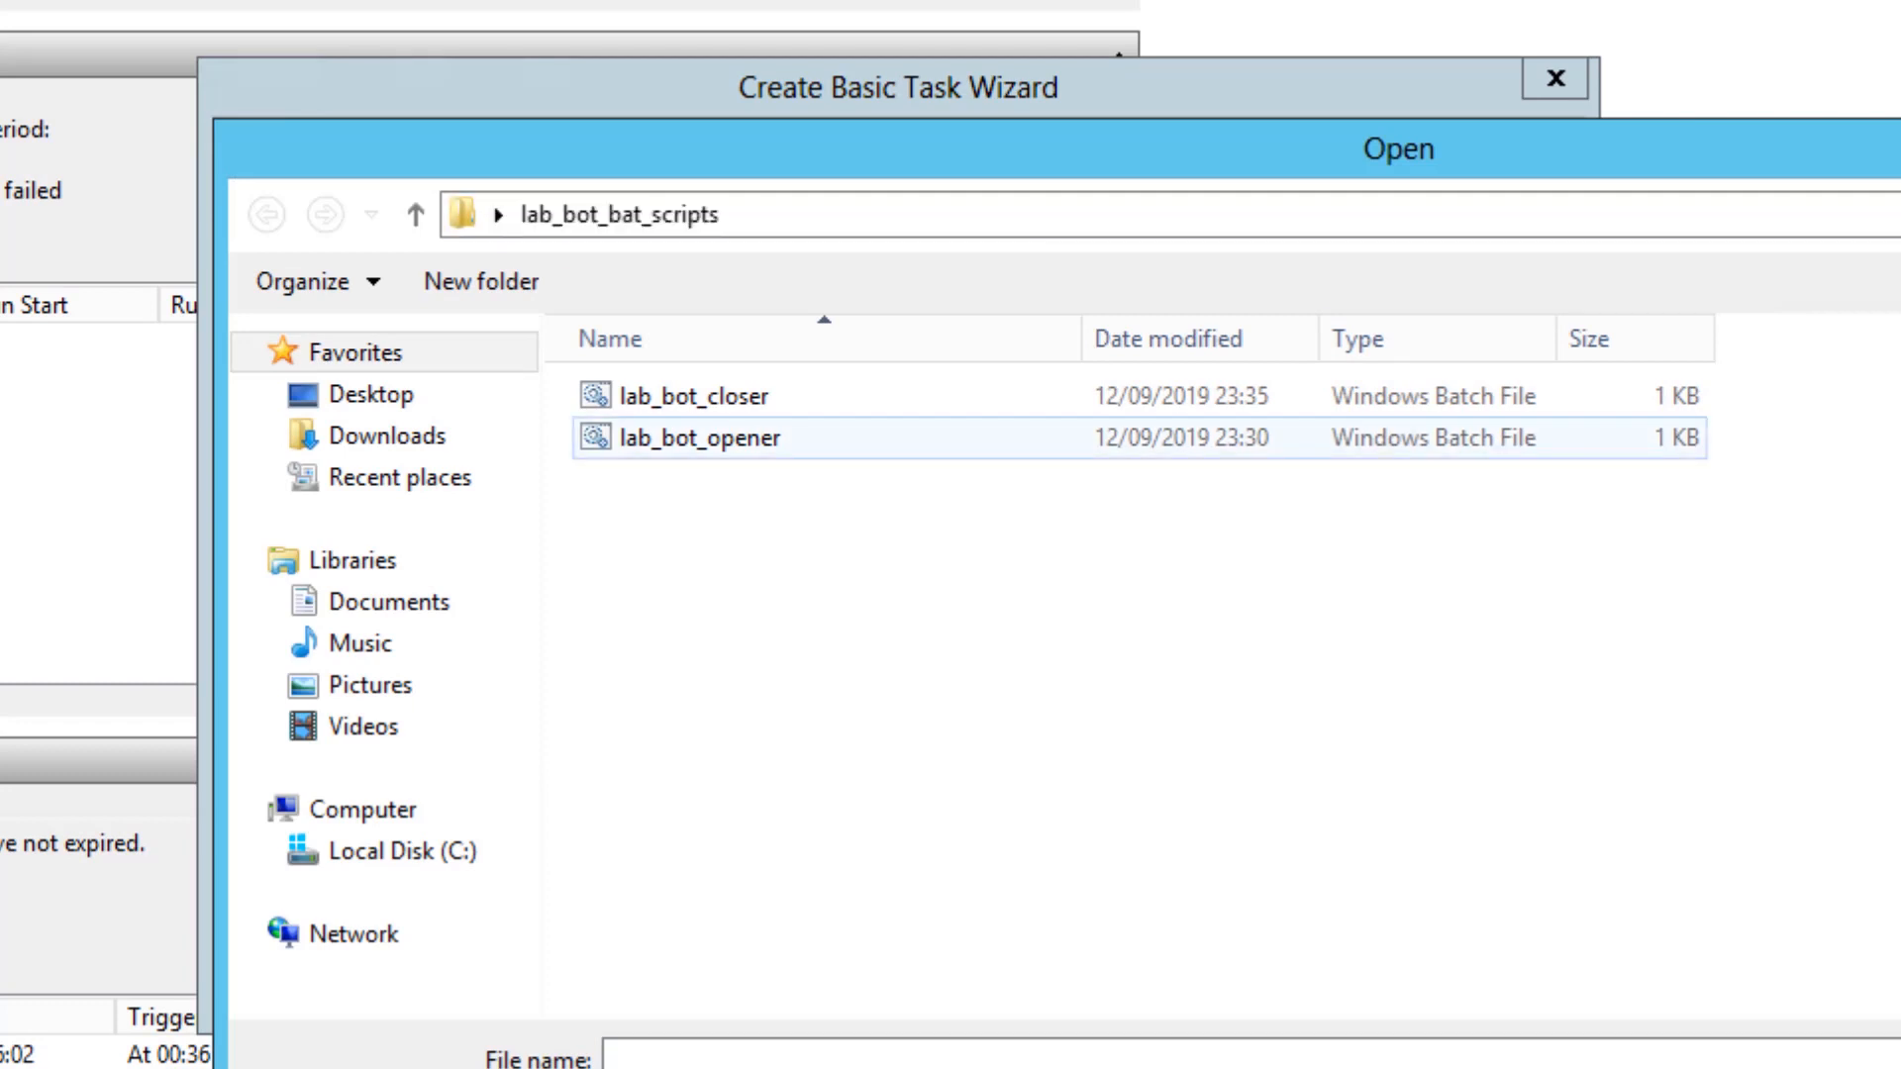
{"action": "double_click", "coordinate": [699, 438]}
{"action": "left_click", "coordinate": [1014, 377]}
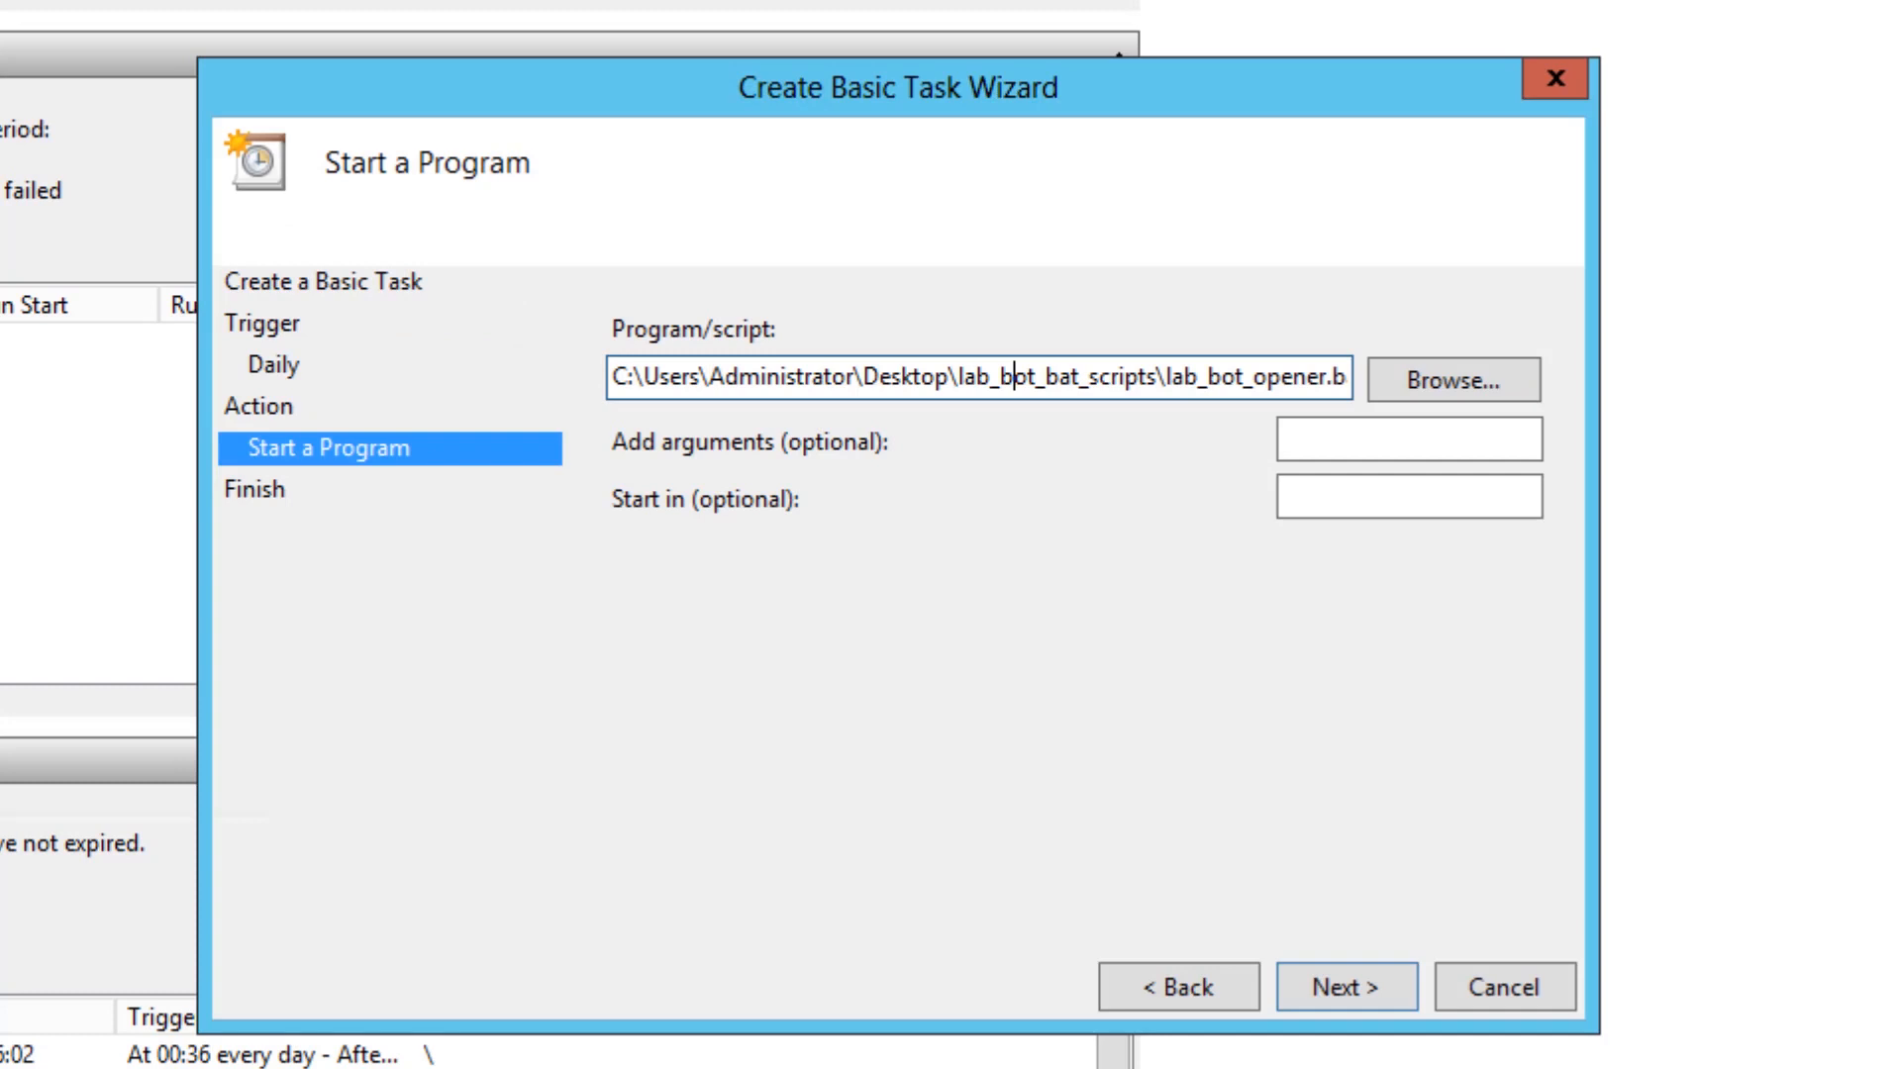
{"action": "key", "text": "End"}
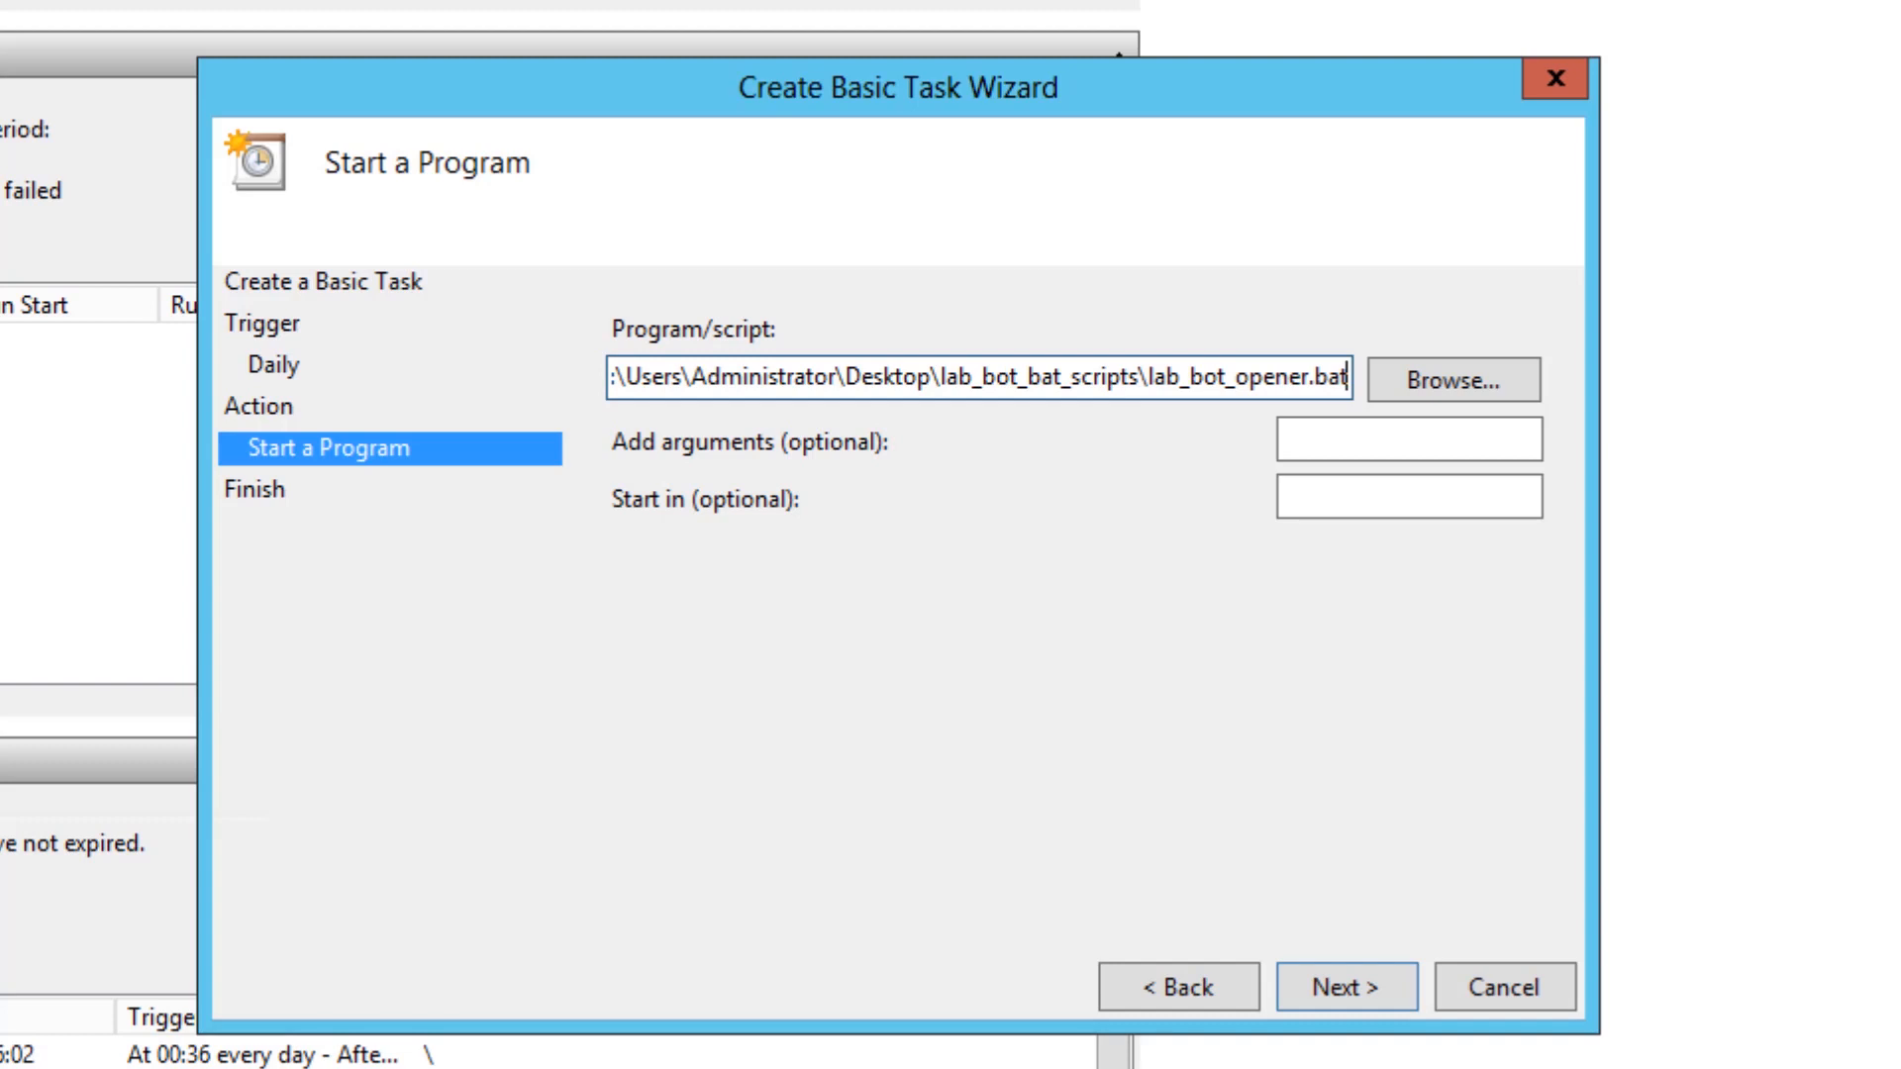
{"action": "left_click", "coordinate": [1408, 439]}
{"action": "left_click", "coordinate": [1409, 496]}
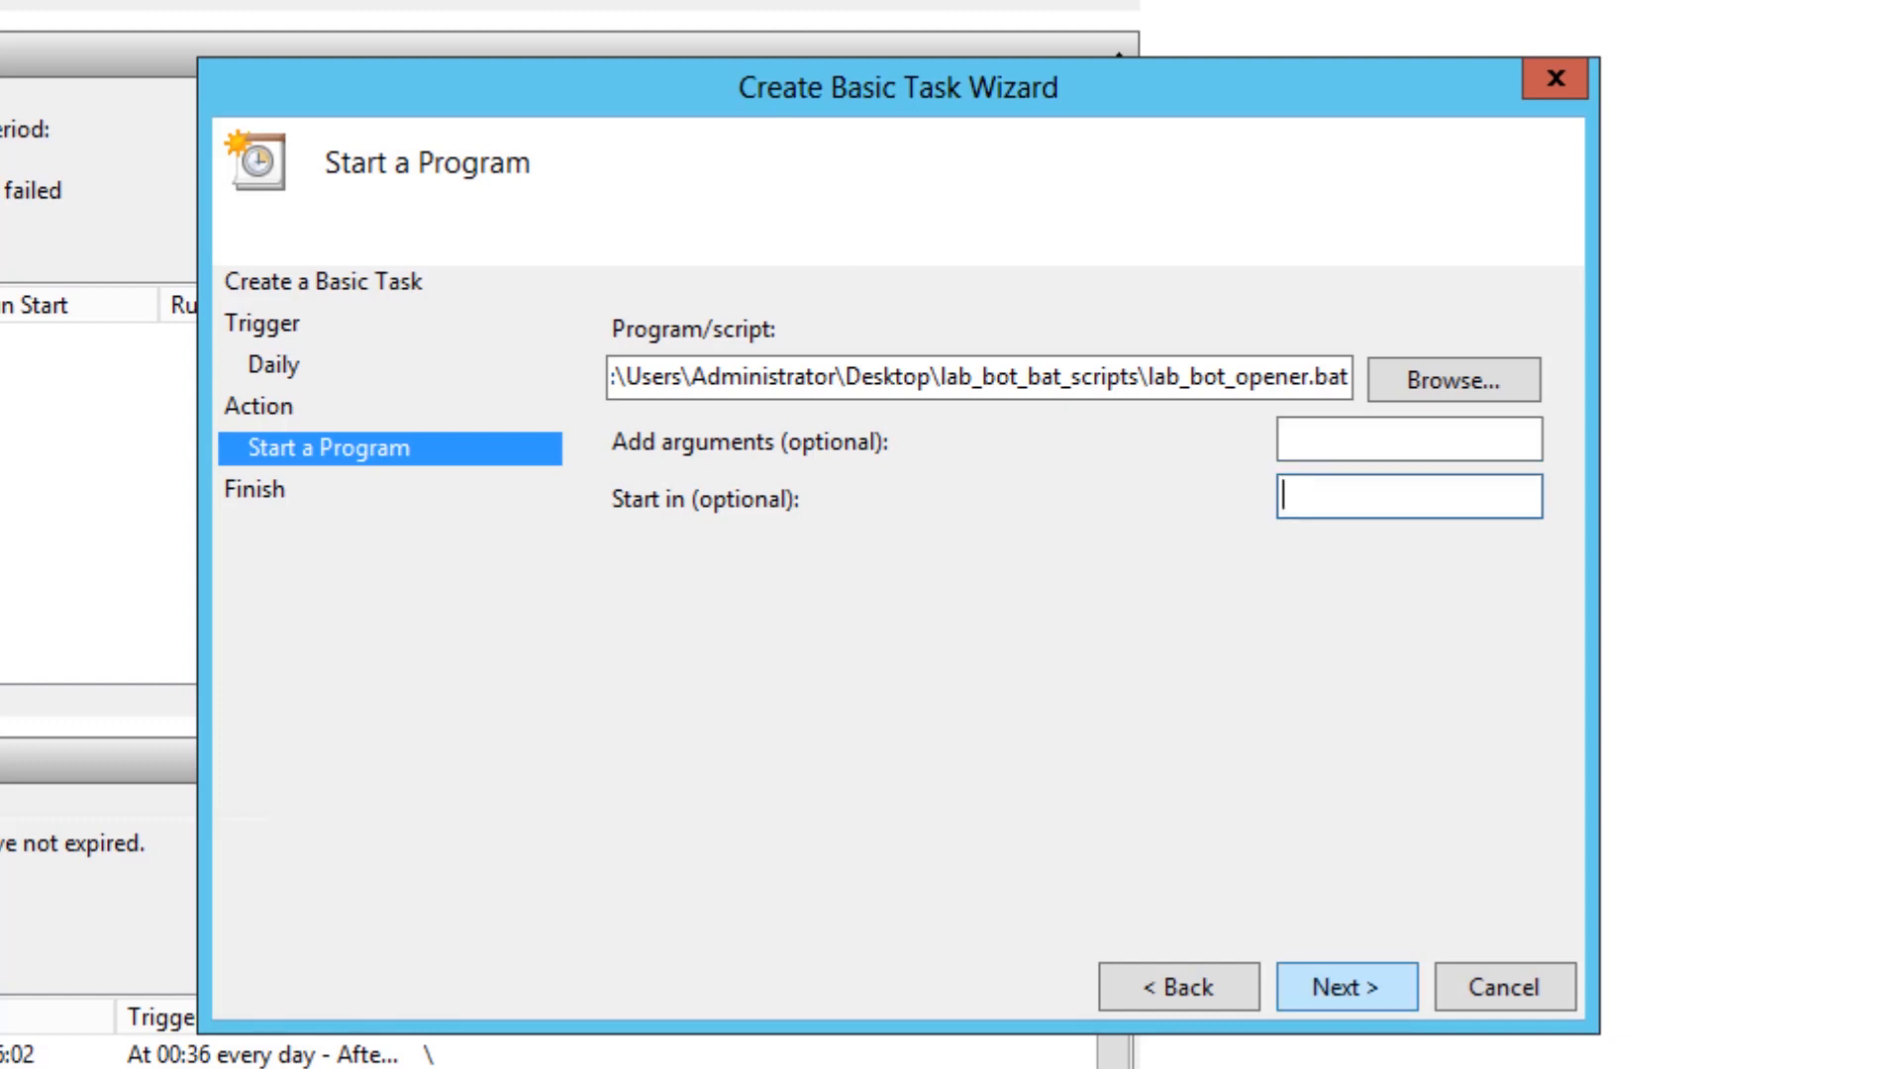
{"action": "key", "text": "Return"}
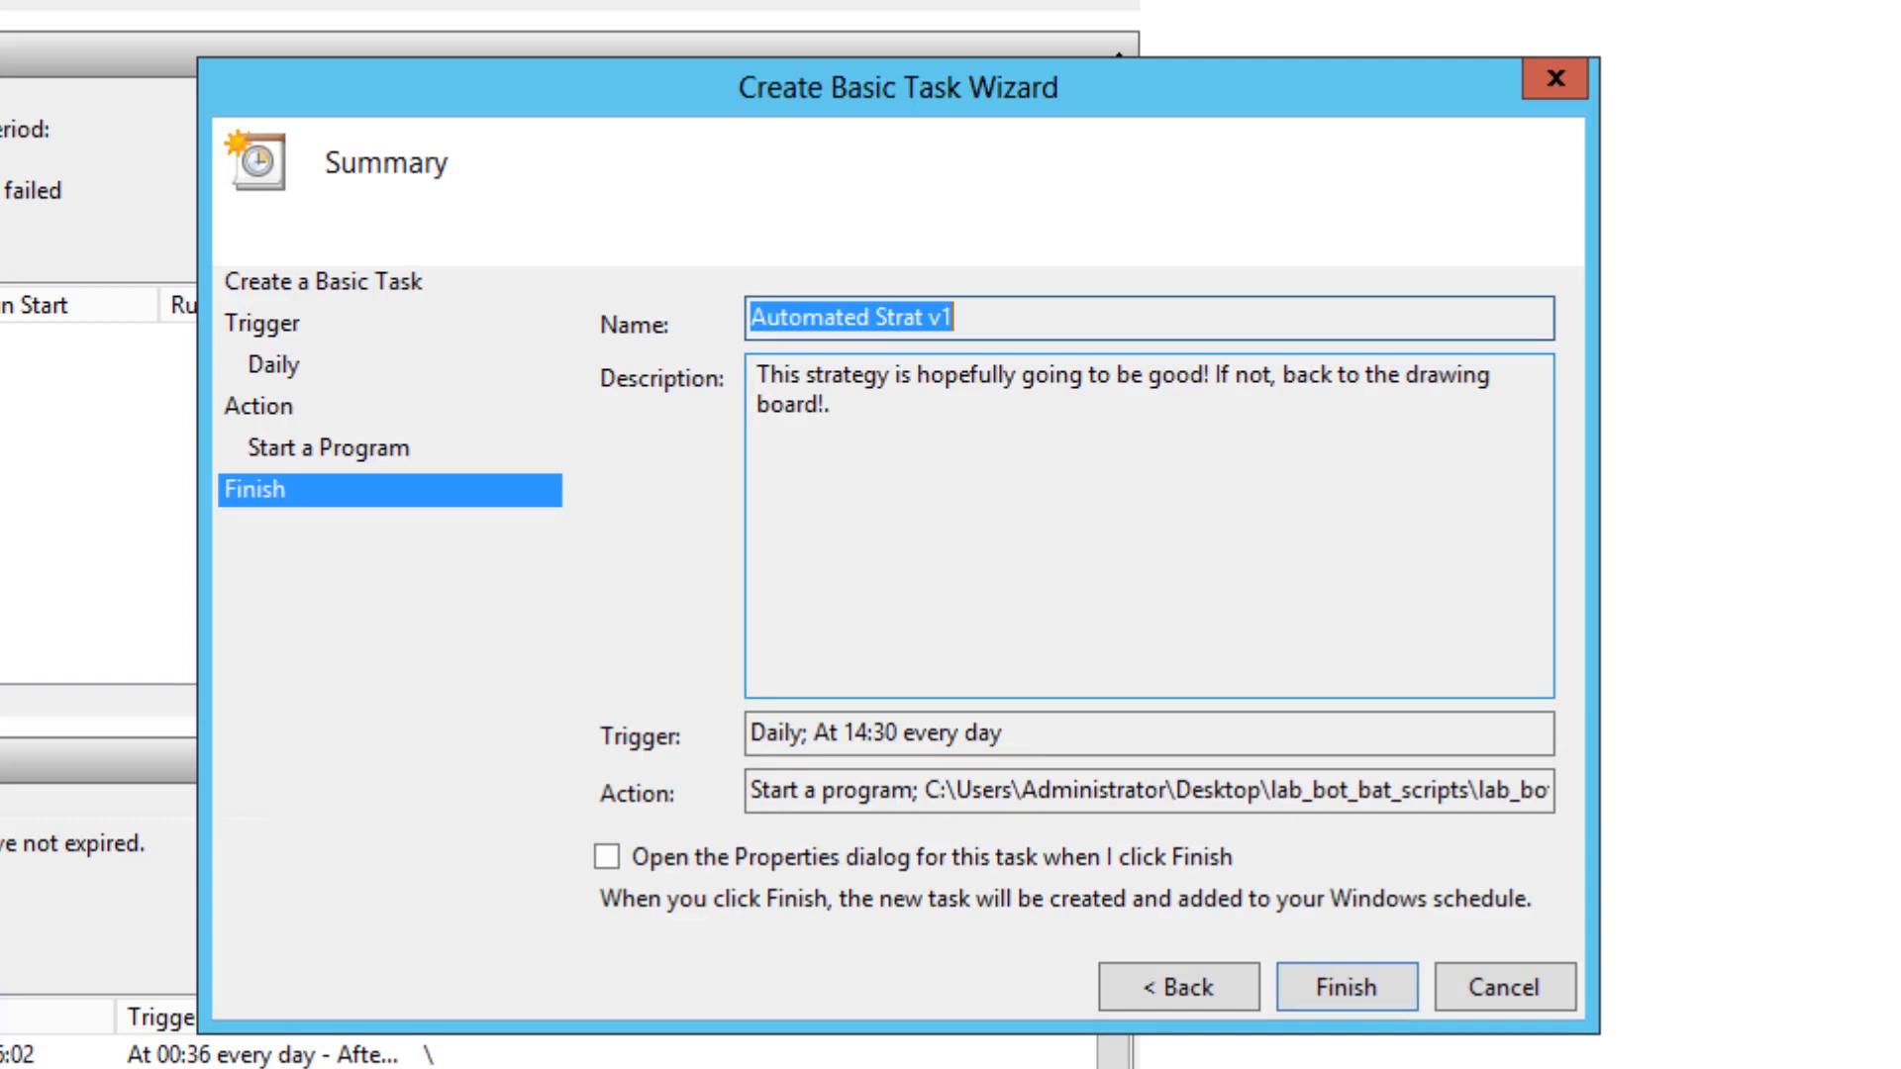